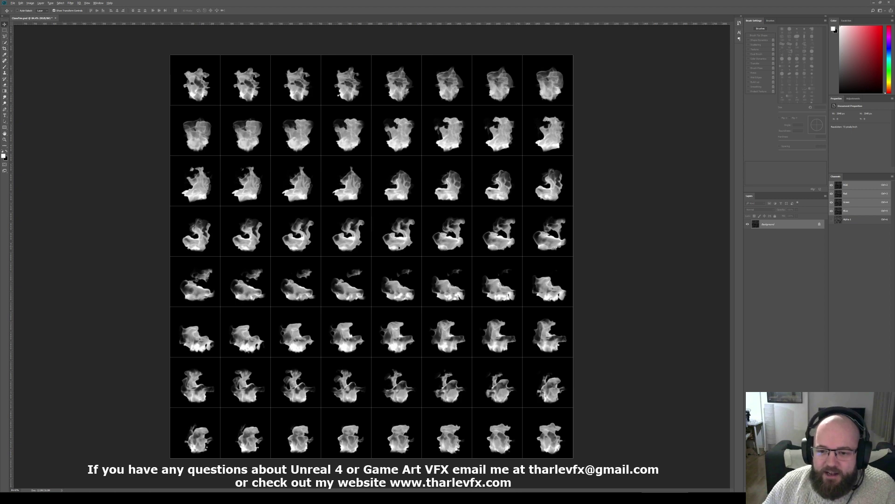
- Add a Gradient Map adjustment layer above the flame sprite sheet's Background layer and open its gradient for editing
{"action": "scroll", "coordinate": [399, 247], "scroll_direction": "up", "scroll_amount": 5, "text": "alt"}
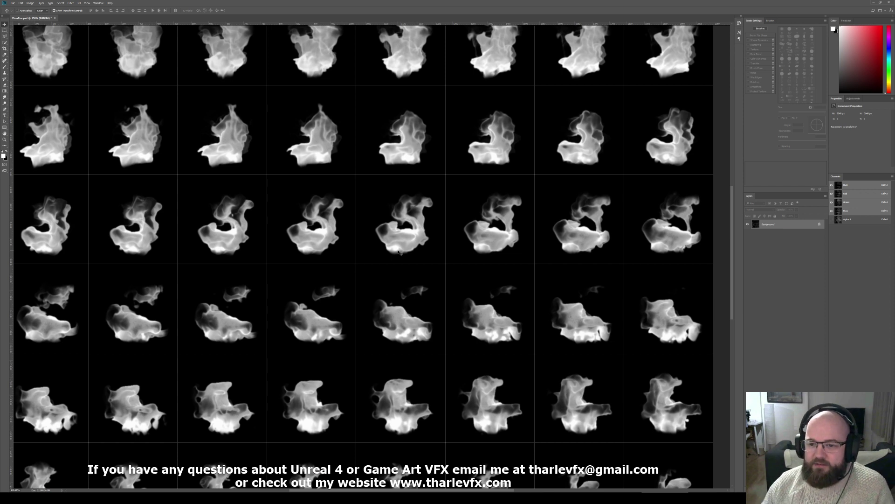
{"action": "left_click", "coordinate": [854, 98]}
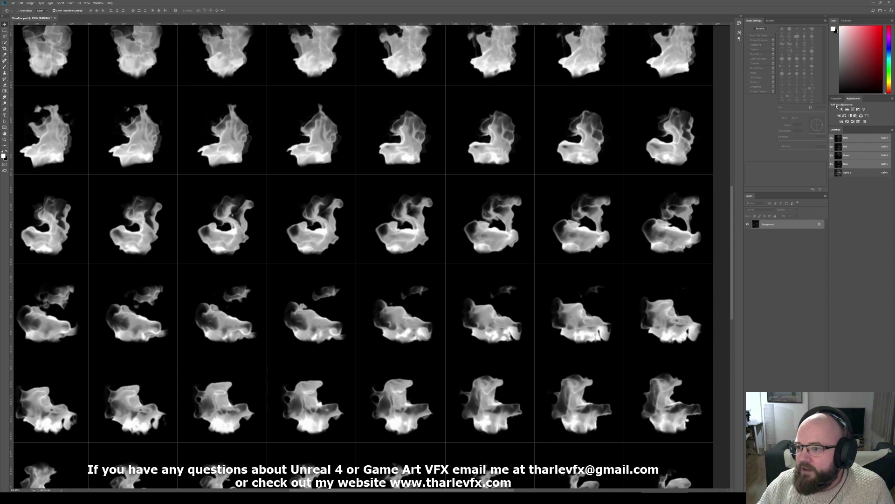
{"action": "left_click", "coordinate": [866, 123]}
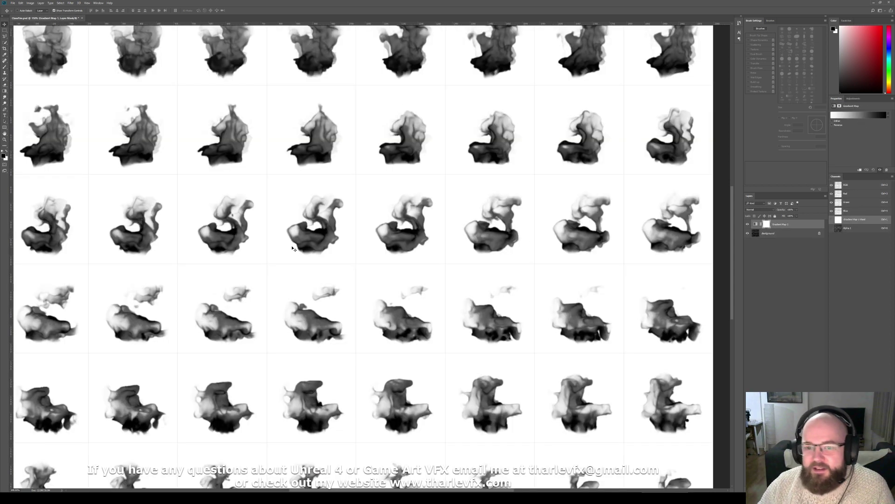
{"action": "left_click", "coordinate": [860, 116]}
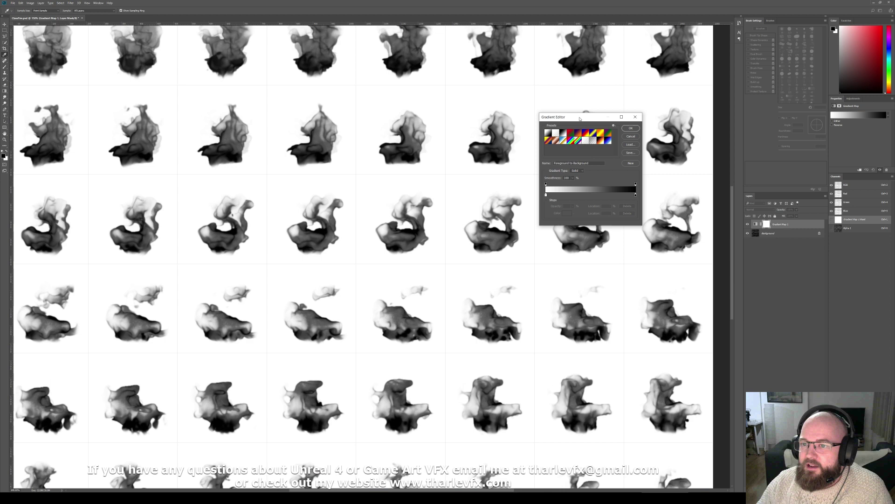
{"action": "left_click_drag", "start_coordinate": [560, 123], "coordinate": [572, 121]}
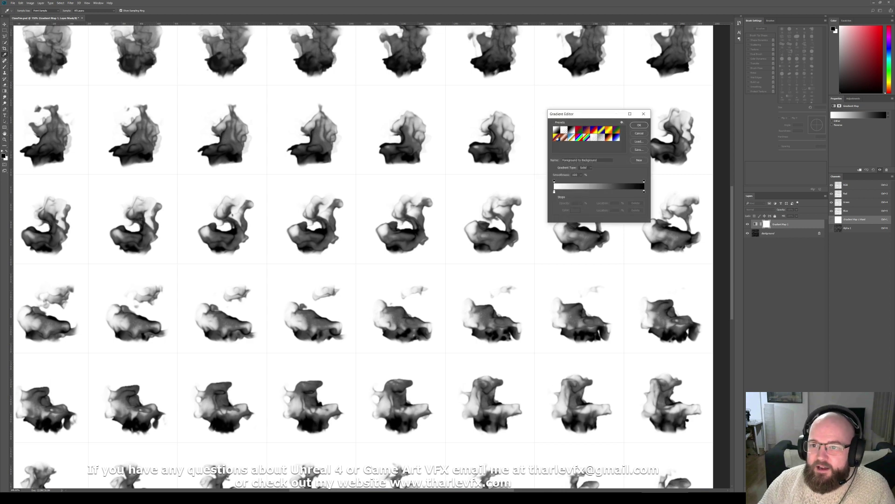
- Try the black-white, red-green, violet-orange, blue-yellow-blue and fire gradient presets, shifting the fire gradient's orange stop toward the bright end
{"action": "left_click", "coordinate": [571, 130]}
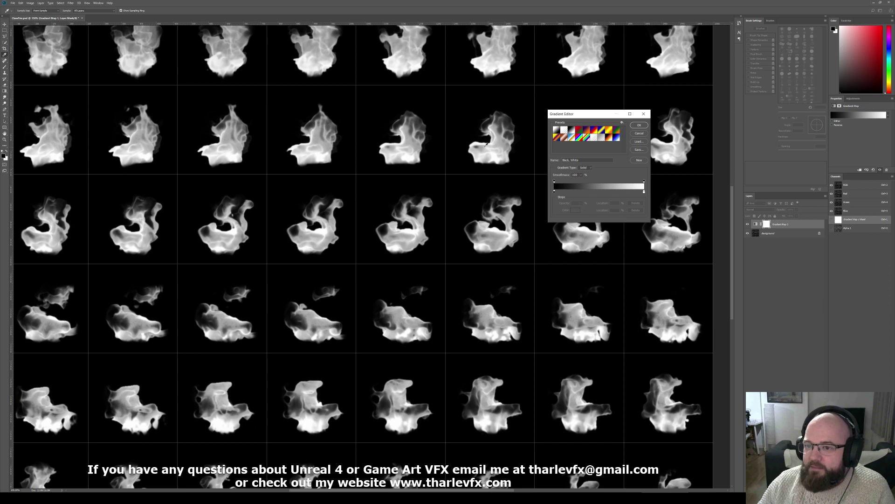
{"action": "left_click", "coordinate": [580, 130]}
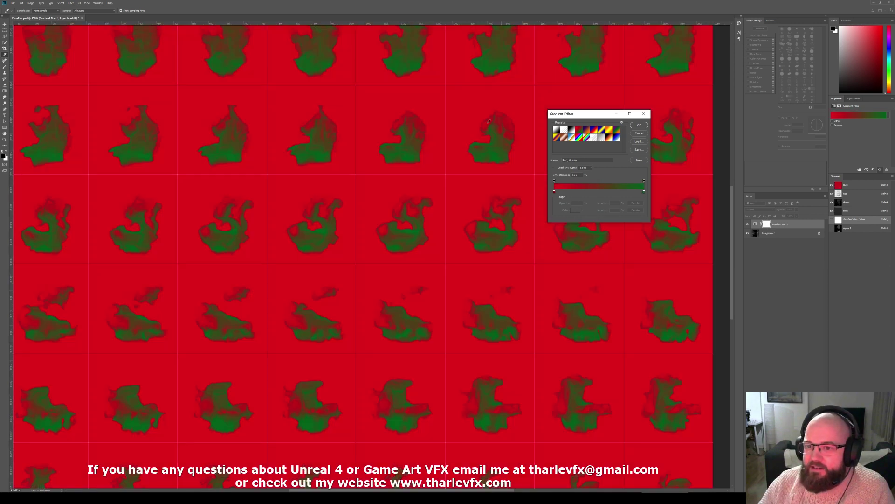
{"action": "left_click", "coordinate": [587, 131]}
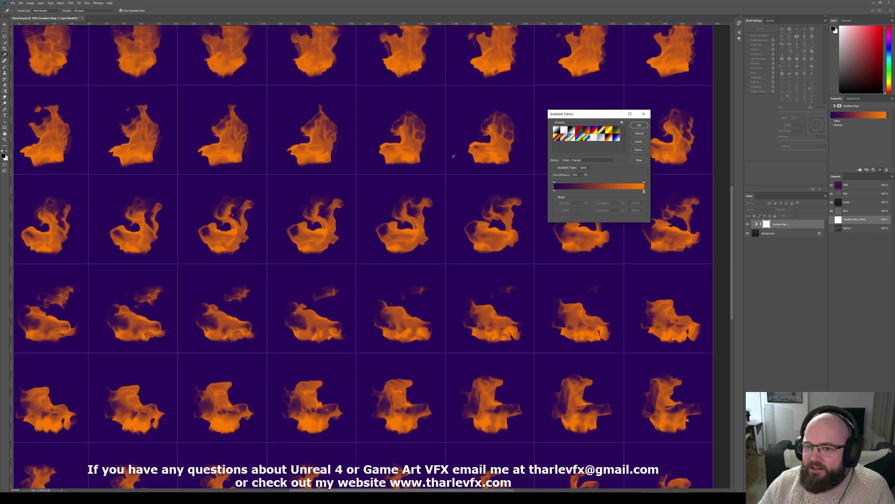
{"action": "left_click", "coordinate": [605, 131]}
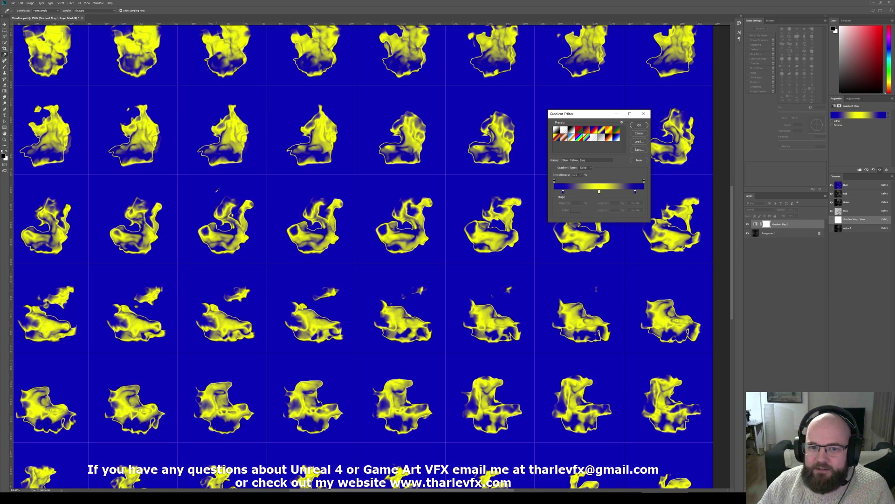
{"action": "left_click", "coordinate": [608, 137]}
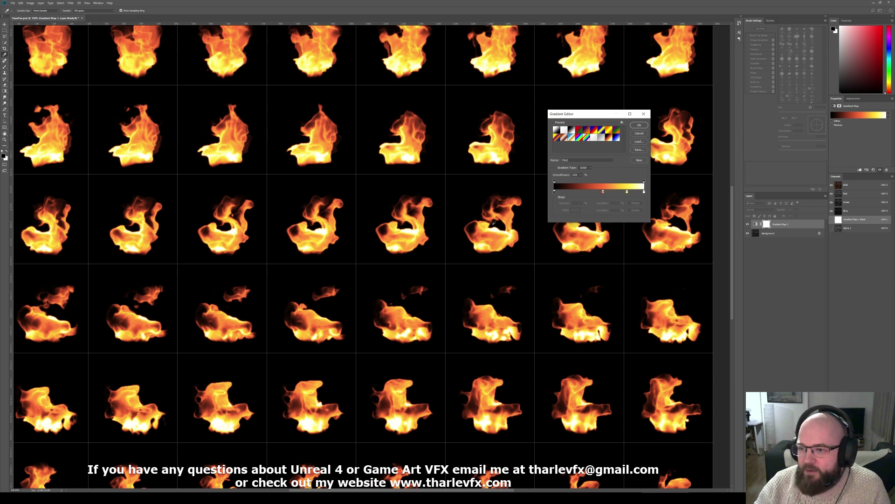
{"action": "mouse_move", "coordinate": [603, 191]}
{"action": "left_mouse_down"}
{"action": "mouse_move", "coordinate": [566, 194]}
{"action": "mouse_move", "coordinate": [635, 194]}
{"action": "mouse_move", "coordinate": [610, 192]}
{"action": "left_mouse_up"}
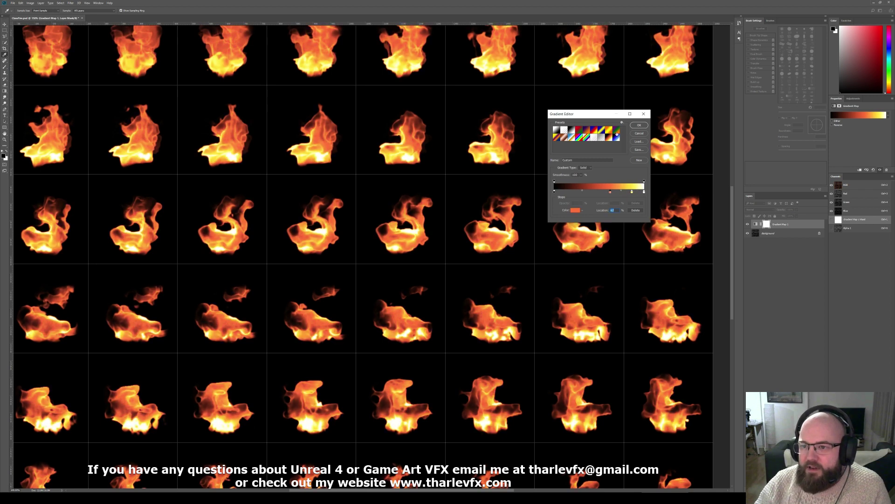
- Compare the fire and Blue gradient presets on the flames and apply the Blue preset to the Gradient Map
{"action": "left_click", "coordinate": [616, 135]}
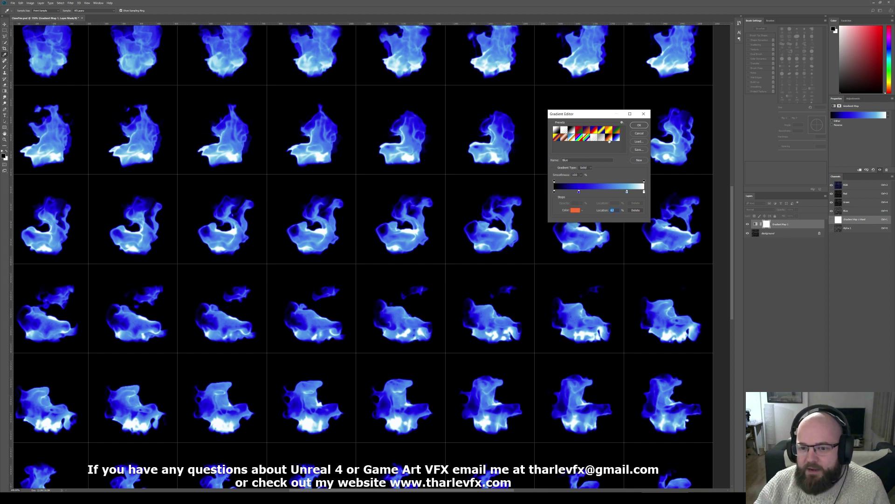
{"action": "left_click", "coordinate": [609, 139]}
{"action": "left_click", "coordinate": [615, 138]}
{"action": "left_click", "coordinate": [610, 138]}
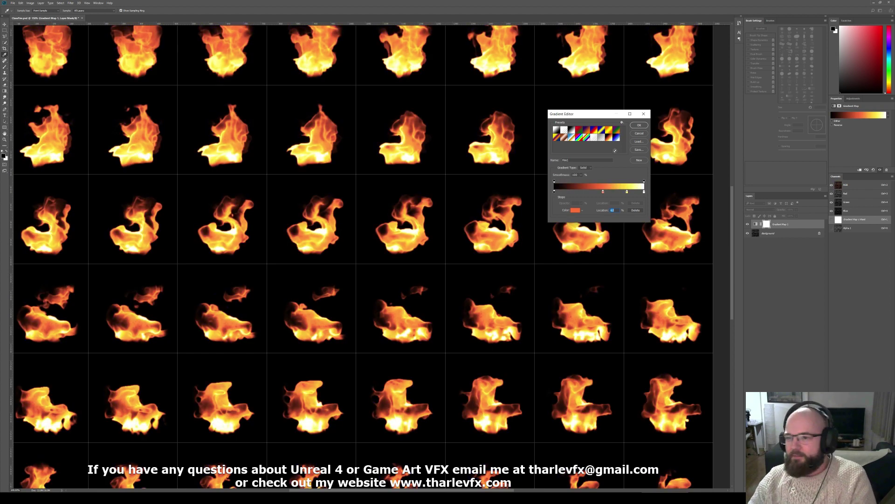
{"action": "left_click", "coordinate": [614, 138]}
{"action": "left_click", "coordinate": [609, 138]}
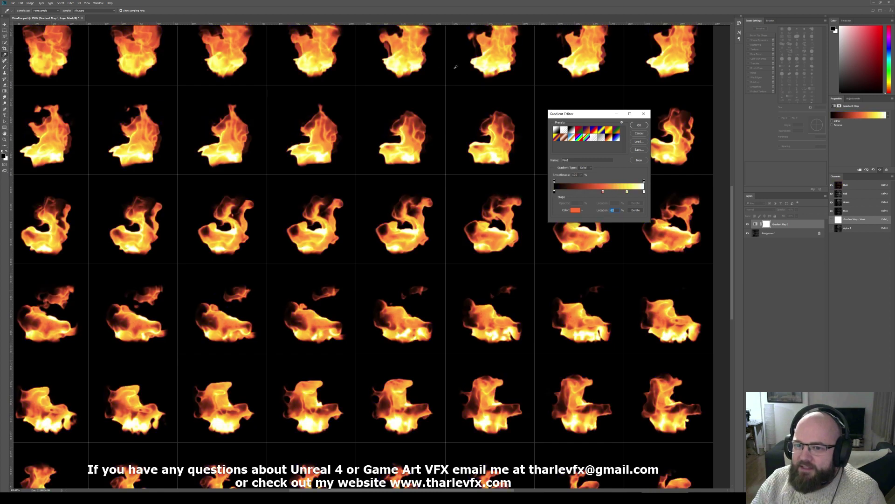
{"action": "left_click", "coordinate": [616, 138]}
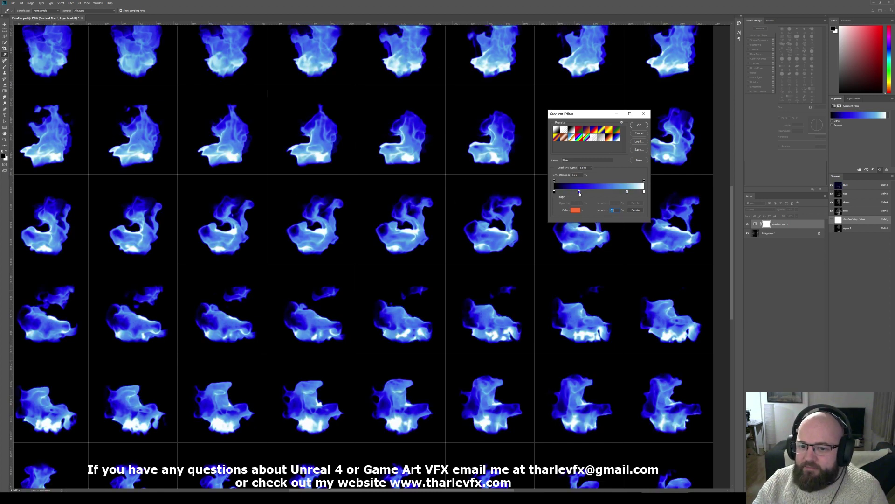
{"action": "left_click", "coordinate": [638, 125]}
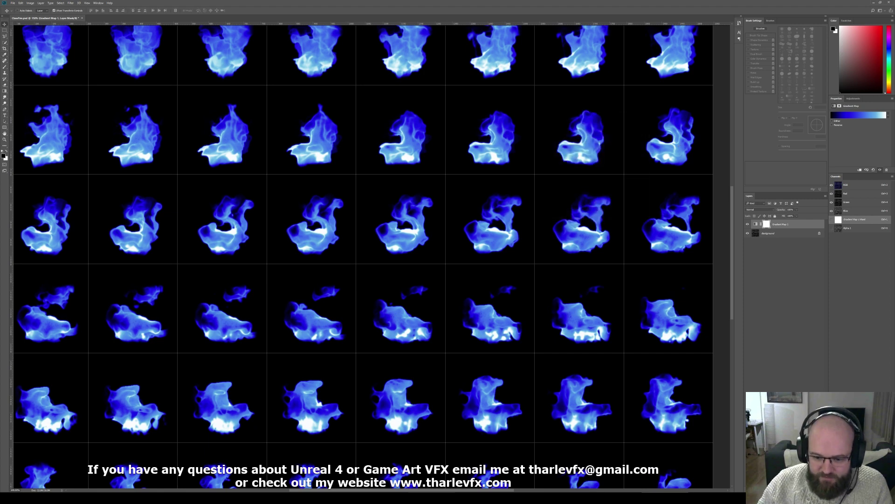
- Switch to the M_GradientMapping material in Unreal Editor and examine its flipbook nodes and the T_Gradient_Fire texture
{"action": "key", "text": "alt+Tab"}
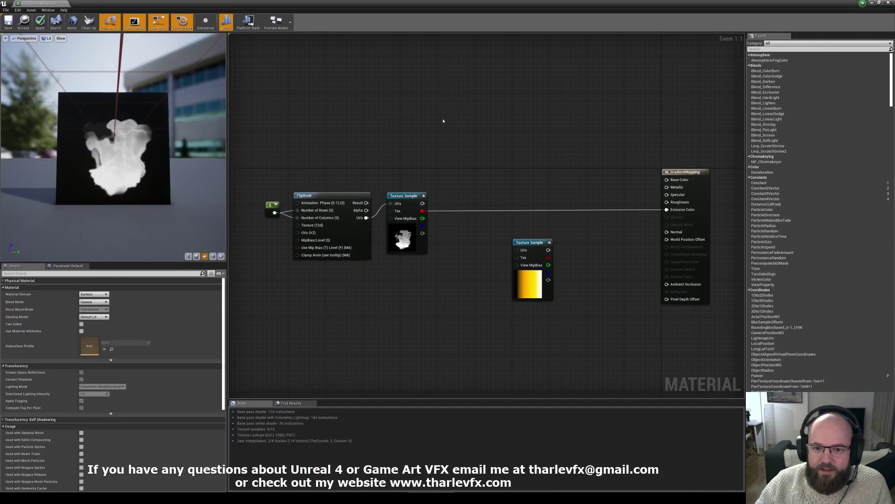
{"action": "left_click", "coordinate": [413, 252]}
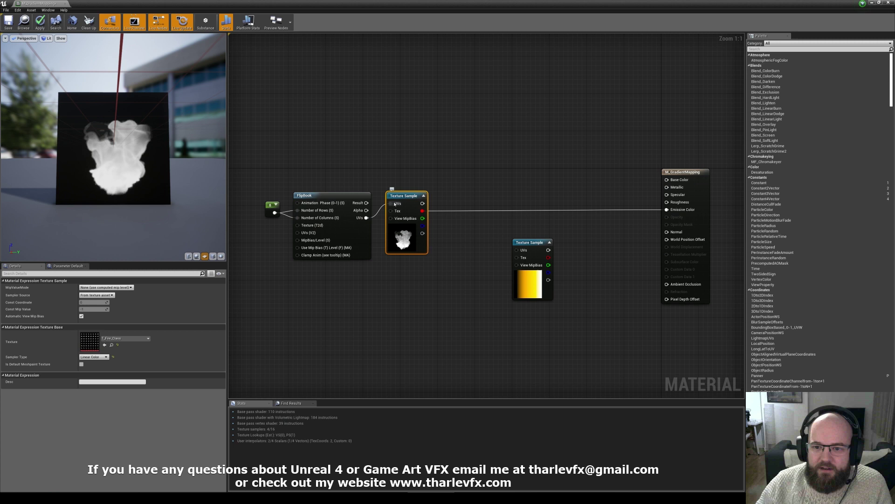
{"action": "left_click", "coordinate": [349, 150]}
{"action": "left_click_drag", "start_coordinate": [367, 217], "coordinate": [390, 203]}
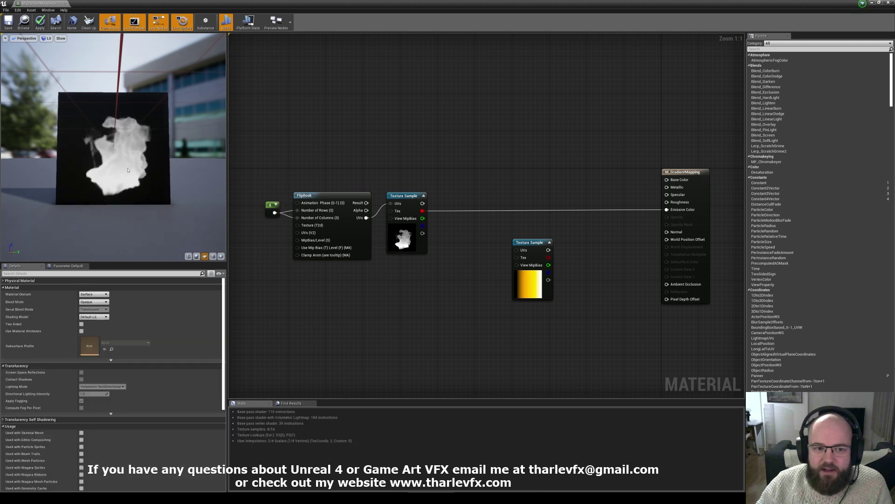
{"action": "left_click", "coordinate": [529, 280]}
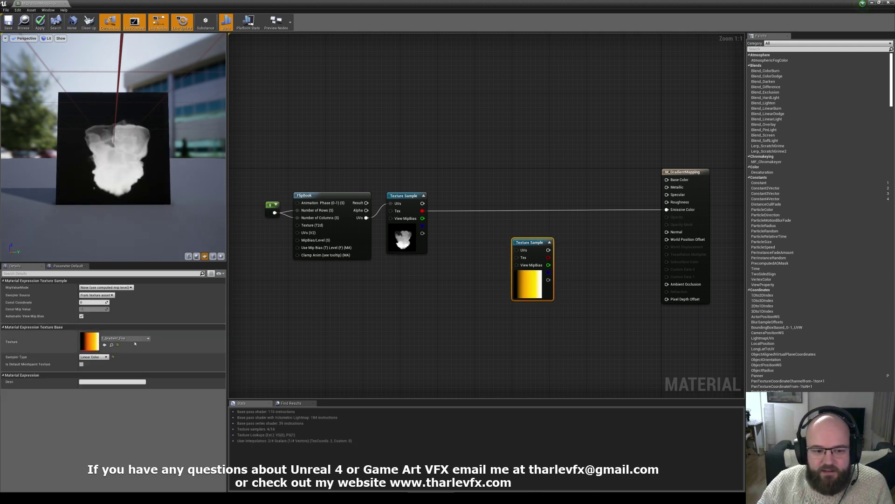
{"action": "double_click", "coordinate": [90, 341]}
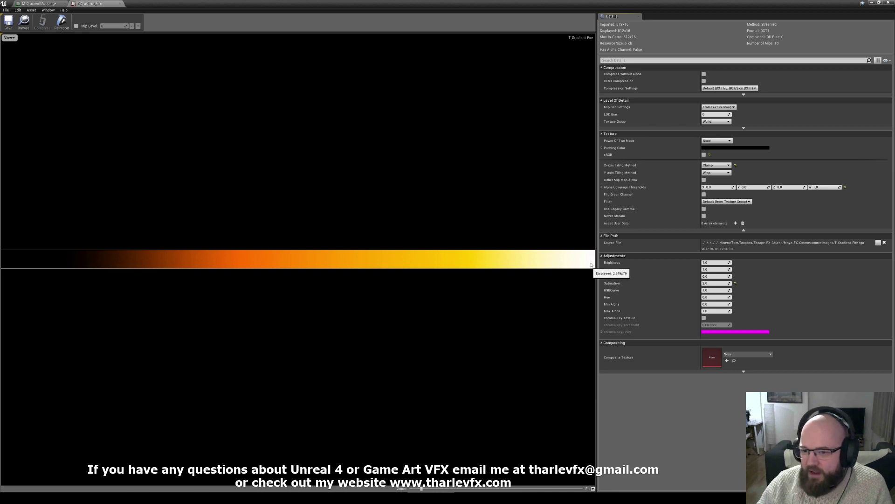
{"action": "left_click", "coordinate": [120, 3]}
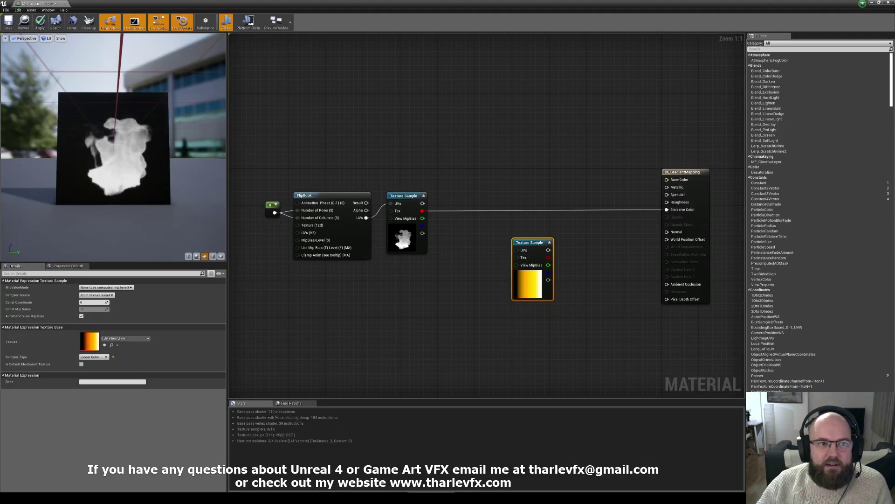
- Feed the flame texture's red channel into the gradient Texture Sample's UVs and connect the gradient's RGB output to Emissive Color
{"action": "left_click_drag", "start_coordinate": [524, 252], "coordinate": [423, 211]}
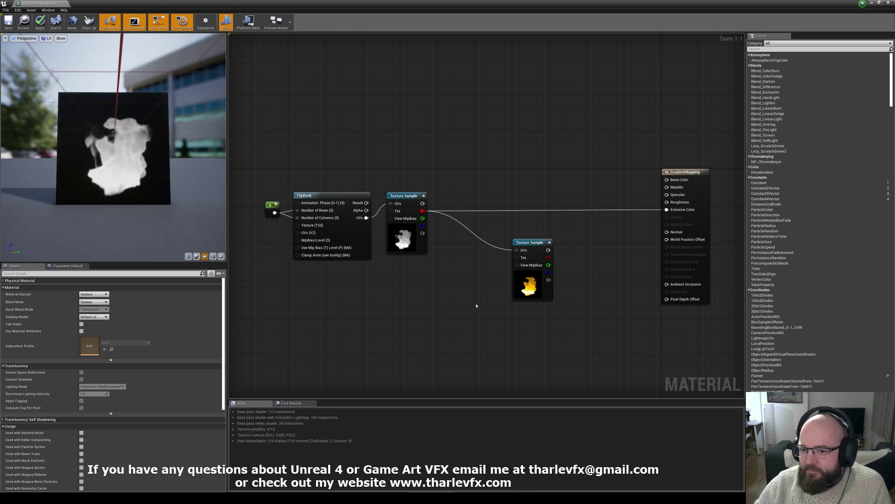
{"action": "left_click_drag", "start_coordinate": [548, 250], "coordinate": [667, 209]}
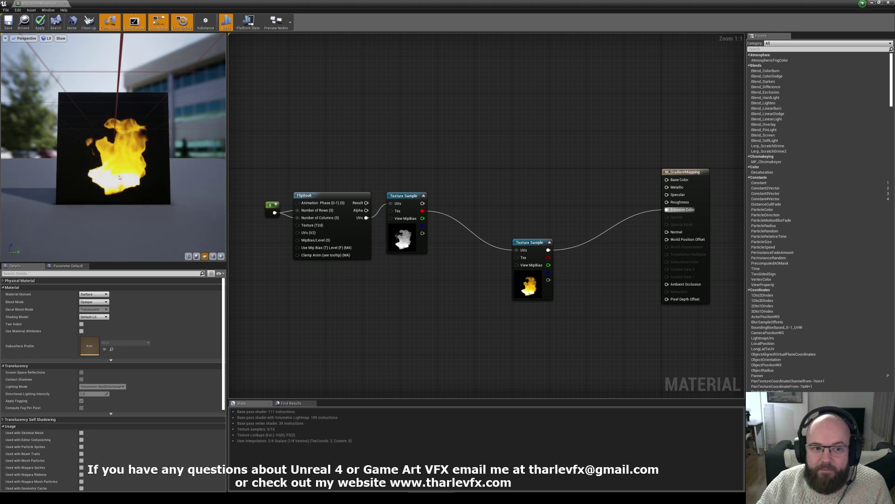
{"action": "left_click_drag", "start_coordinate": [534, 293], "coordinate": [532, 268]}
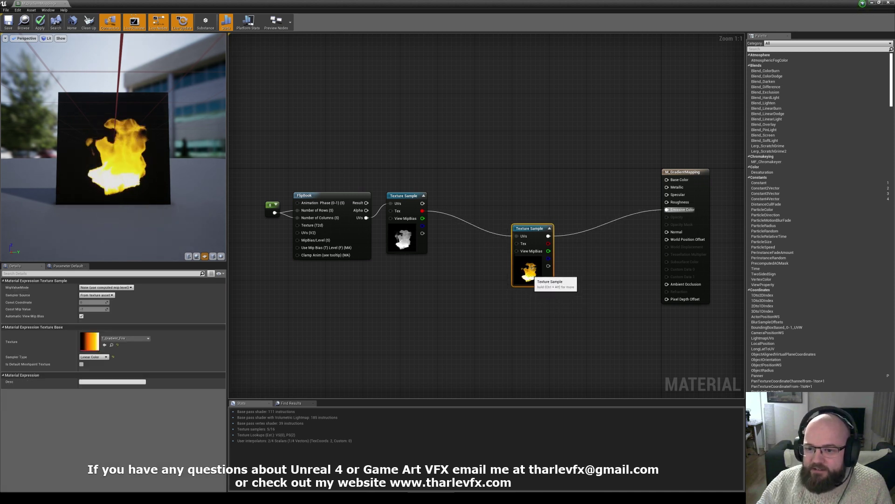
- Try the T_Gradient_Lightning texture in the gradient Texture Sample and set it back to T_Gradient_Fire
{"action": "left_click", "coordinate": [125, 338]}
{"action": "left_click", "coordinate": [137, 313]}
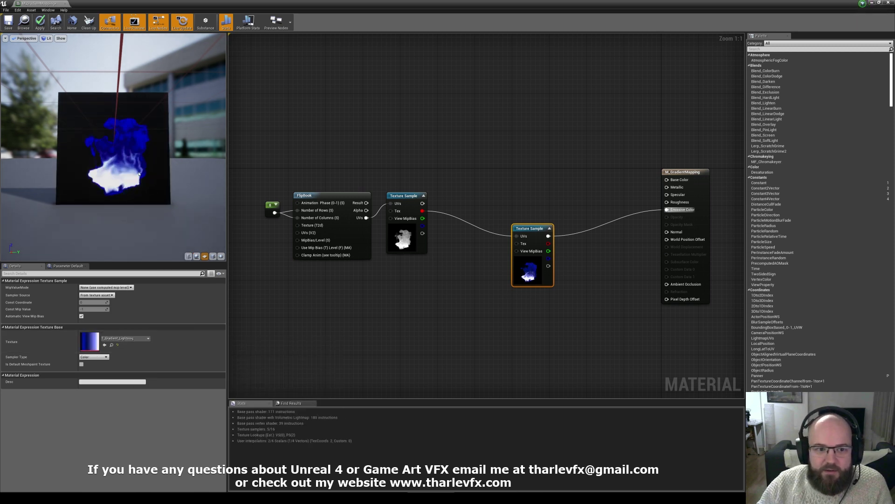
{"action": "mouse_move", "coordinate": [453, 160]}
{"action": "left_mouse_down"}
{"action": "mouse_move", "coordinate": [380, 260]}
{"action": "mouse_move", "coordinate": [275, 261]}
{"action": "mouse_move", "coordinate": [443, 169]}
{"action": "left_mouse_up"}
{"action": "left_click", "coordinate": [531, 274]}
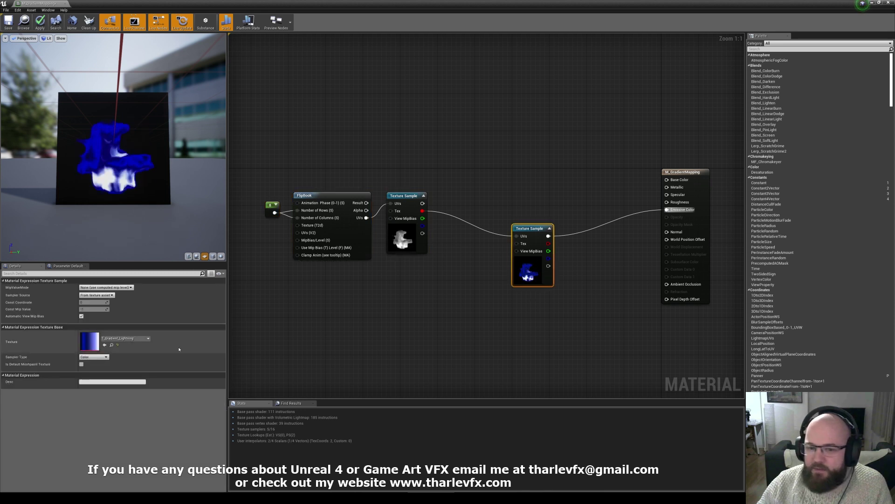
{"action": "left_click", "coordinate": [119, 338]}
{"action": "left_click", "coordinate": [135, 284]}
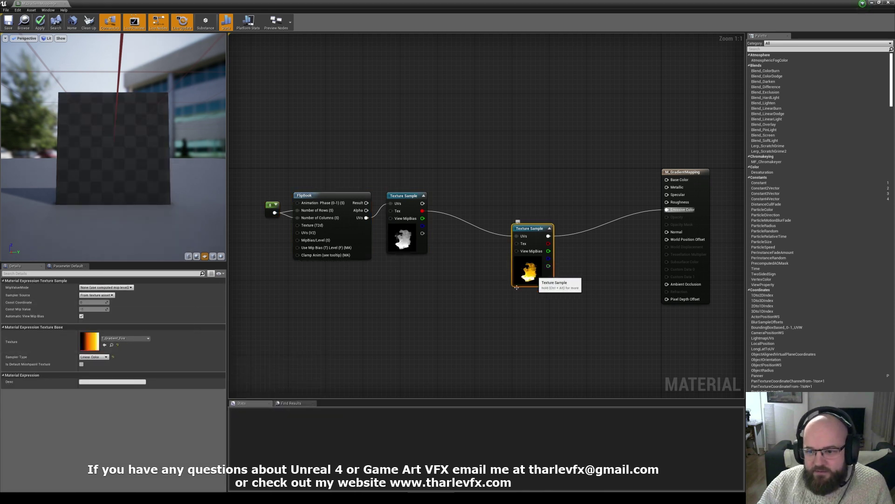
{"action": "left_click", "coordinate": [506, 174]}
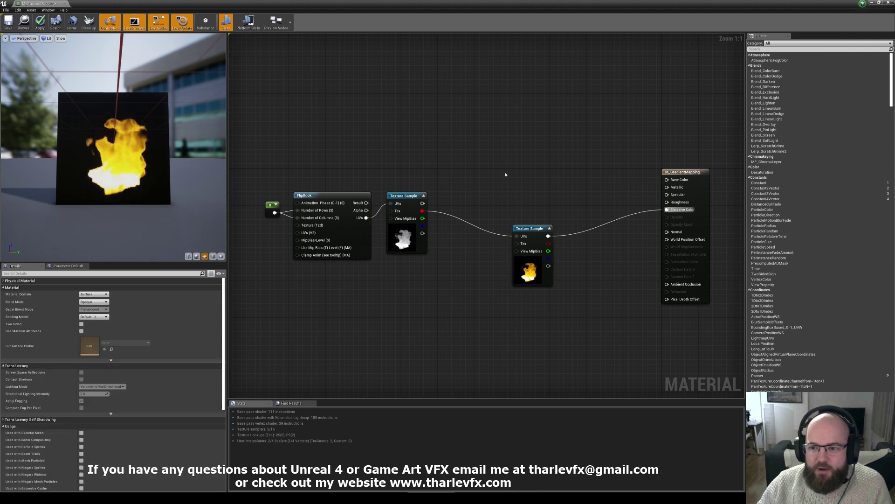
- Add a Multiply node and a vector parameter above the existing texture samples
{"action": "key", "text": "m"}
{"action": "left_click", "coordinate": [506, 157]}
{"action": "left_click", "coordinate": [469, 158]}
{"action": "key", "text": "v"}
{"action": "left_click", "coordinate": [443, 142]}
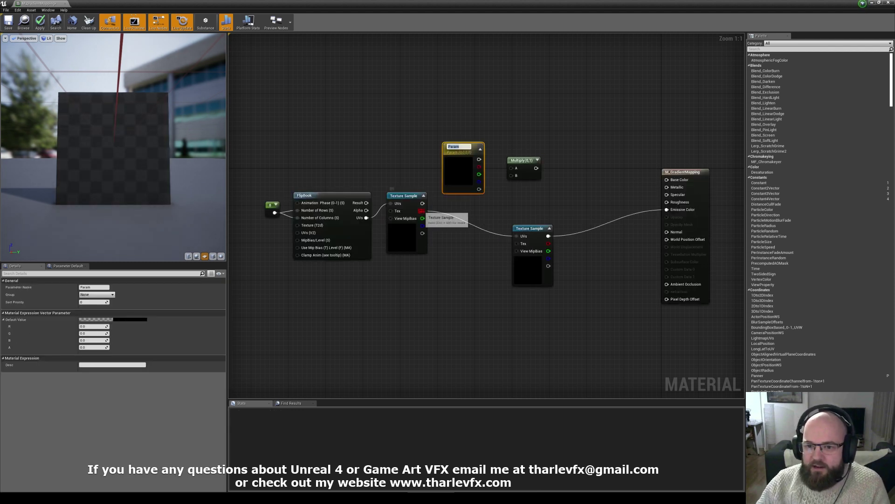
- Multiply the vector parameter by the flame texture's red channel and connect the product to Emissive Color
{"action": "left_click_drag", "start_coordinate": [423, 211], "coordinate": [512, 175]}
{"action": "left_click_drag", "start_coordinate": [511, 168], "coordinate": [676, 211]}
{"action": "left_click", "coordinate": [640, 172]}
{"action": "left_click_drag", "start_coordinate": [524, 173], "coordinate": [534, 185]}
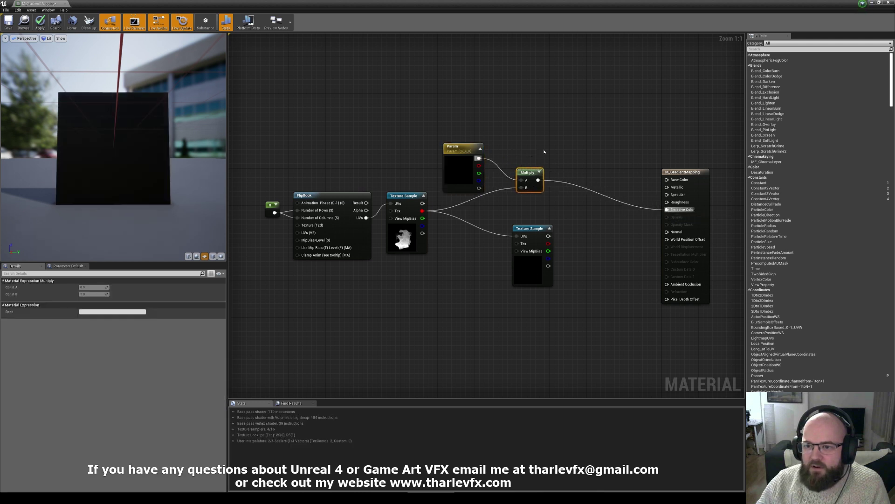
{"action": "left_click", "coordinate": [545, 154]}
- Set the vector parameter's default color to a light salmon orange, about R 0.94, G 0.41, B 0.24
{"action": "left_click", "coordinate": [454, 175]}
{"action": "left_click", "coordinate": [129, 320]}
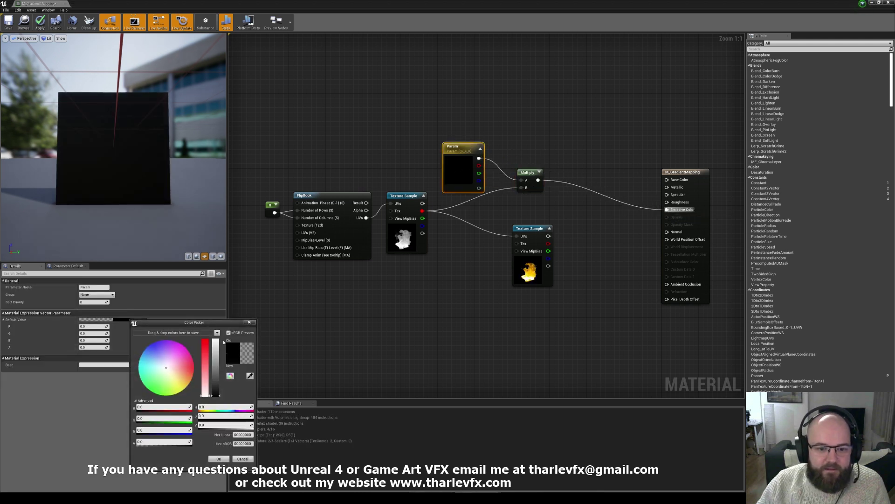
{"action": "left_click", "coordinate": [207, 342]}
{"action": "left_click", "coordinate": [215, 344]}
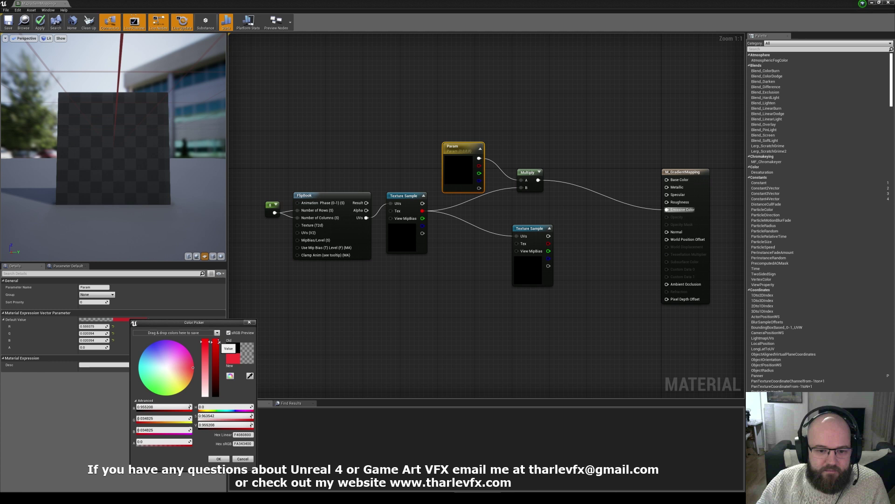
{"action": "left_click_drag", "start_coordinate": [190, 378], "coordinate": [186, 372]}
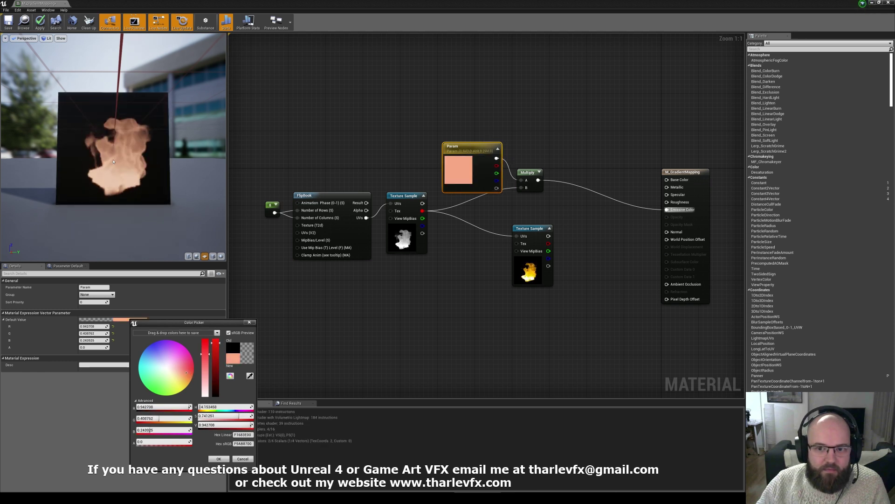
{"action": "left_click", "coordinate": [219, 459]}
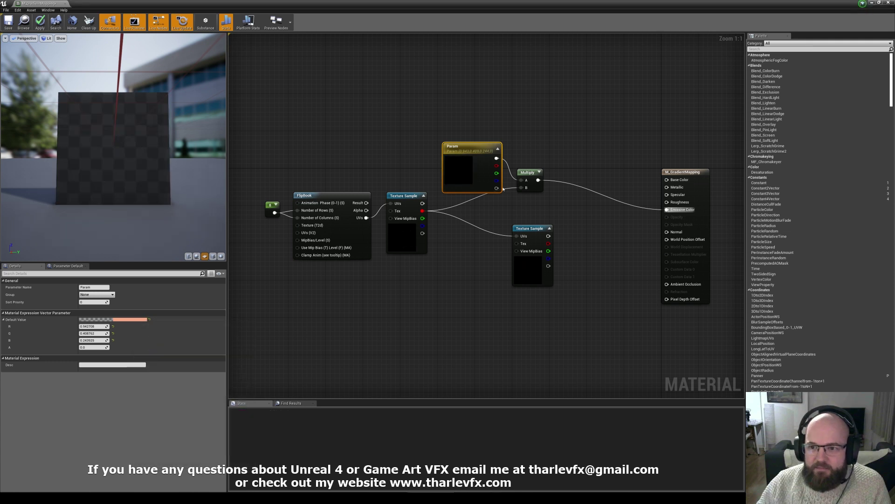
- Move the vector parameter clear of the Multiply node, try color brightness values of 50, 10 and 5, and discard them
{"action": "left_click_drag", "start_coordinate": [468, 172], "coordinate": [425, 151]}
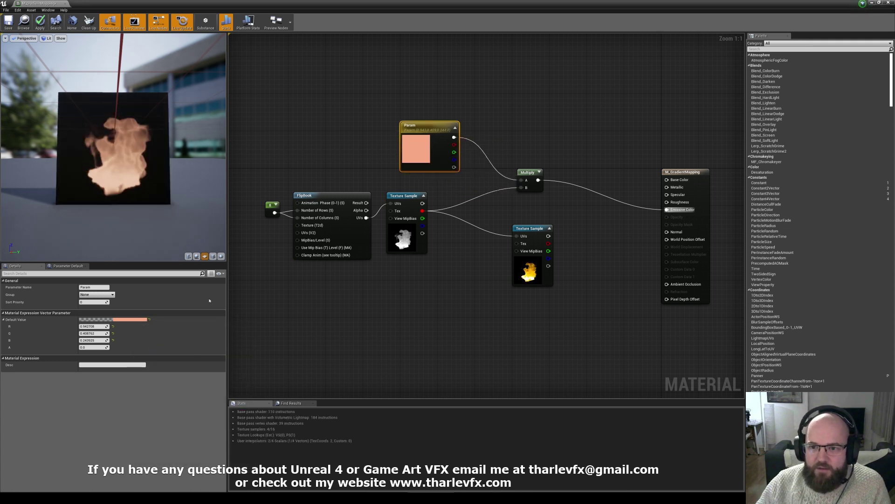
{"action": "left_click", "coordinate": [128, 319]}
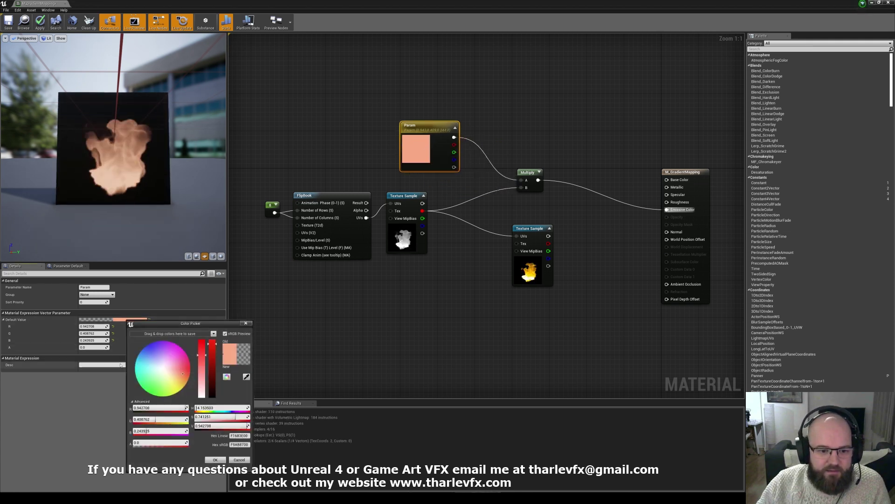
{"action": "left_click", "coordinate": [229, 425]}
{"action": "type", "text": "50"}
{"action": "key", "text": "Return"}
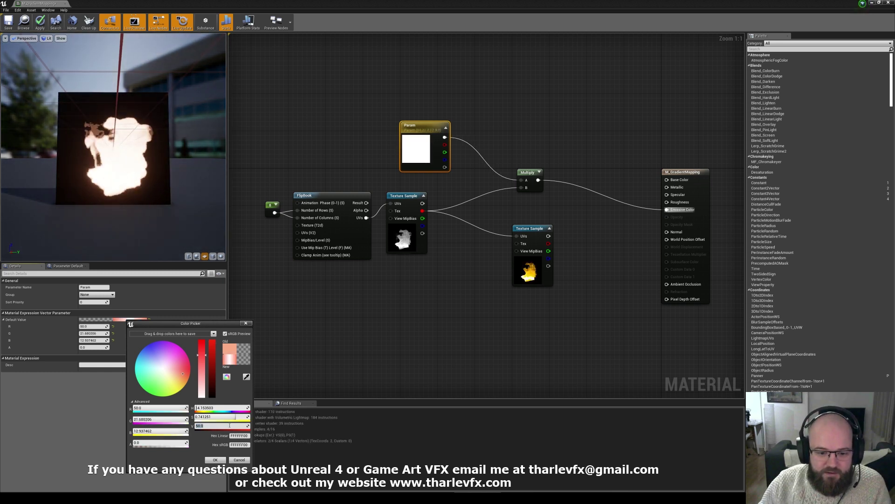
{"action": "type", "text": "10"}
{"action": "key", "text": "Return"}
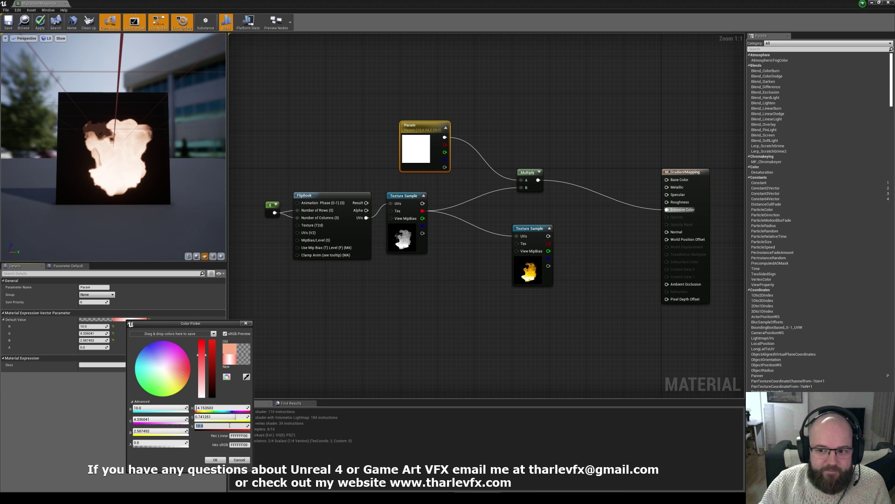
{"action": "type", "text": "5"}
{"action": "key", "text": "Return"}
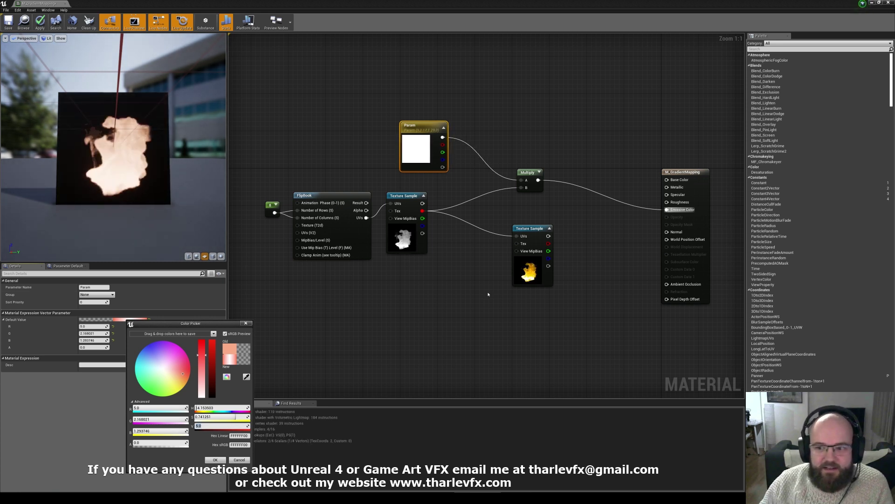
{"action": "left_click", "coordinate": [239, 459]}
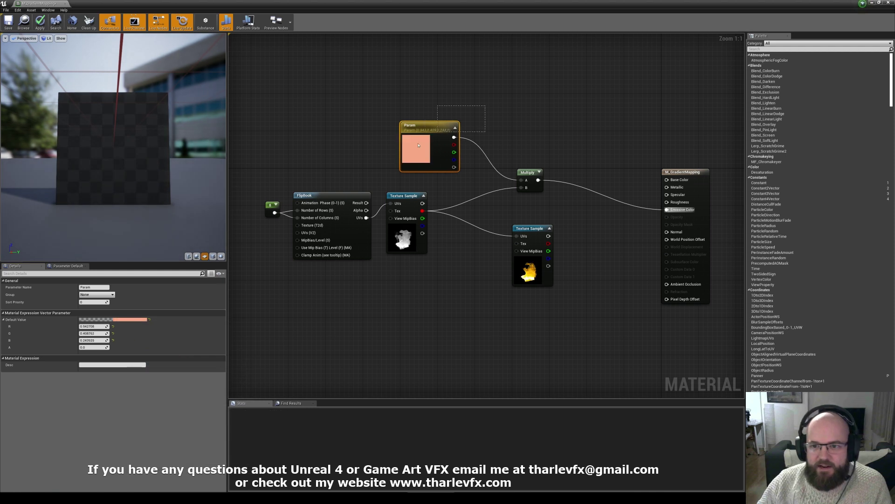
- Delete the Multiply node and the vector parameter from the material graph
{"action": "left_click_drag", "start_coordinate": [550, 121], "coordinate": [515, 193]}
{"action": "key", "text": "Delete"}
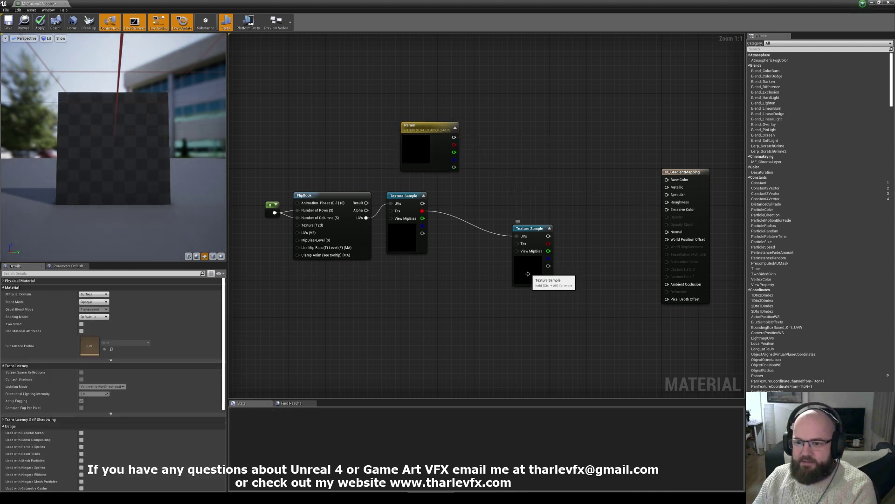
{"action": "left_click", "coordinate": [528, 274]}
{"action": "left_click", "coordinate": [430, 131]}
{"action": "key", "text": "Delete"}
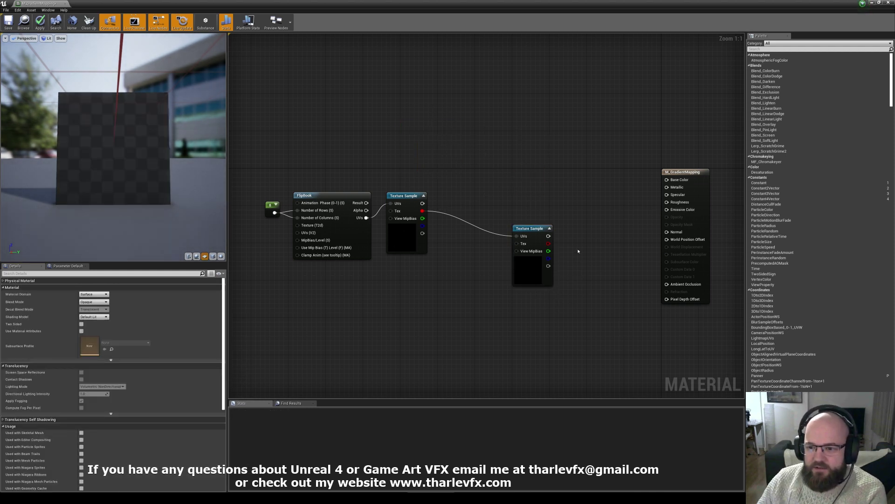
- Connect the gradient Texture Sample's color output to Emissive Color and line the node up with the flame Texture Sample
{"action": "left_click_drag", "start_coordinate": [548, 235], "coordinate": [667, 209]}
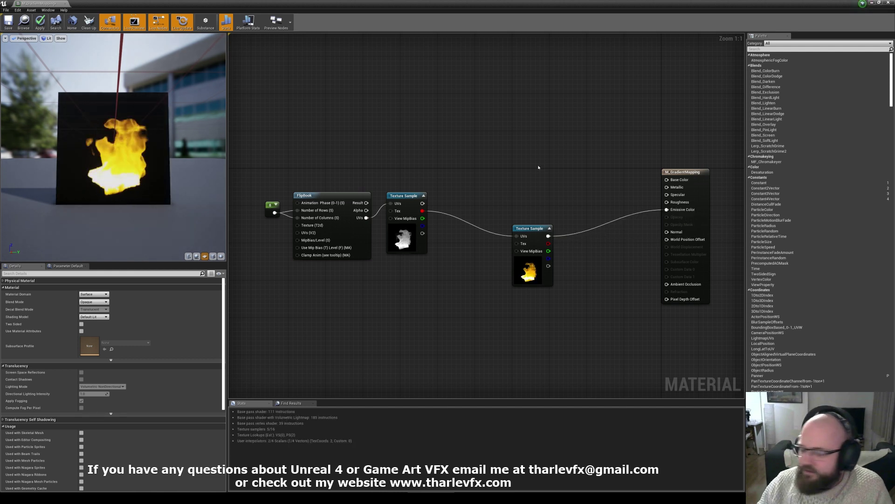
{"action": "left_click_drag", "start_coordinate": [523, 259], "coordinate": [542, 227]}
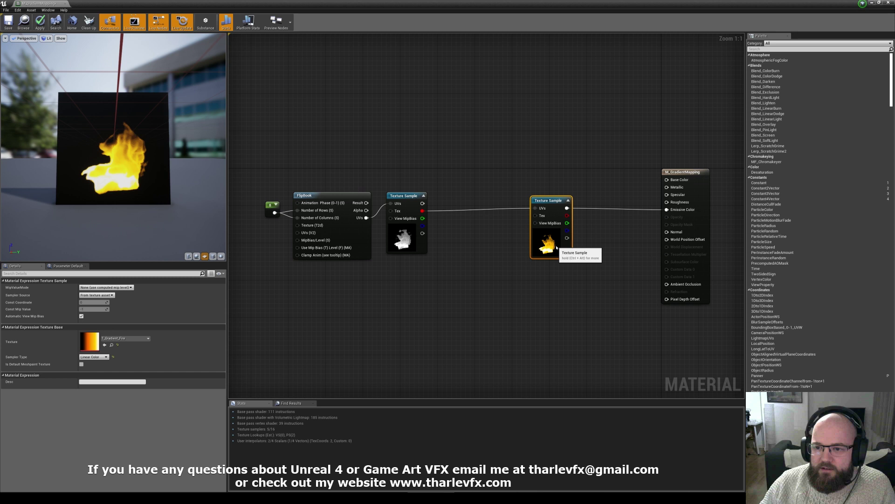
{"action": "left_click", "coordinate": [408, 300]}
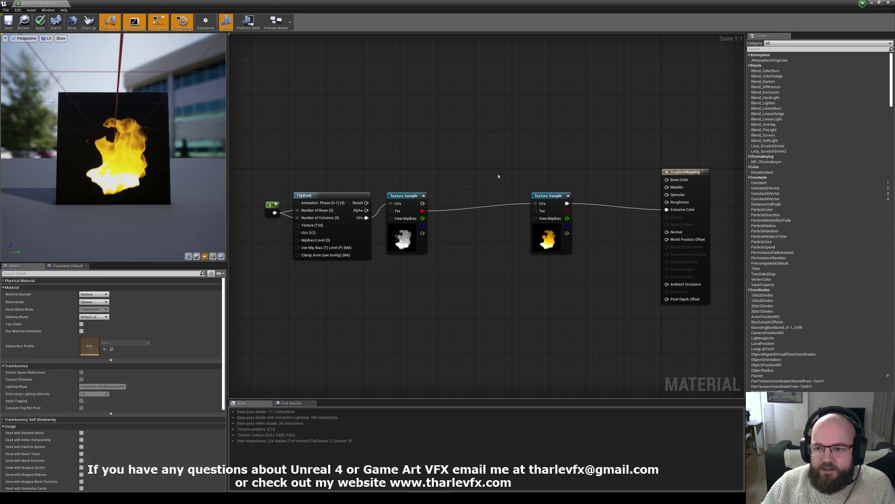
- Shift the flipbook nodes aside and insert a Power node between the flame texture's red channel and the gradient texture's UVs
{"action": "mouse_move", "coordinate": [497, 173]}
{"action": "left_mouse_down"}
{"action": "mouse_move", "coordinate": [445, 255]}
{"action": "mouse_move", "coordinate": [488, 190]}
{"action": "left_mouse_up"}
{"action": "right_click_drag", "start_coordinate": [432, 164], "coordinate": [460, 186]}
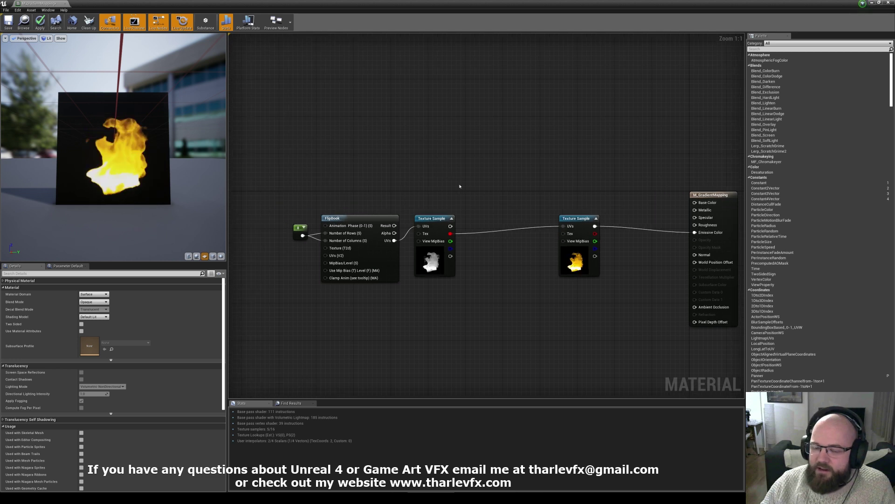
{"action": "left_click_drag", "start_coordinate": [483, 174], "coordinate": [295, 286]}
{"action": "left_click_drag", "start_coordinate": [441, 262], "coordinate": [452, 244]}
{"action": "left_click", "coordinate": [559, 201]}
{"action": "type", "text": "po"}
{"action": "key", "text": "Return"}
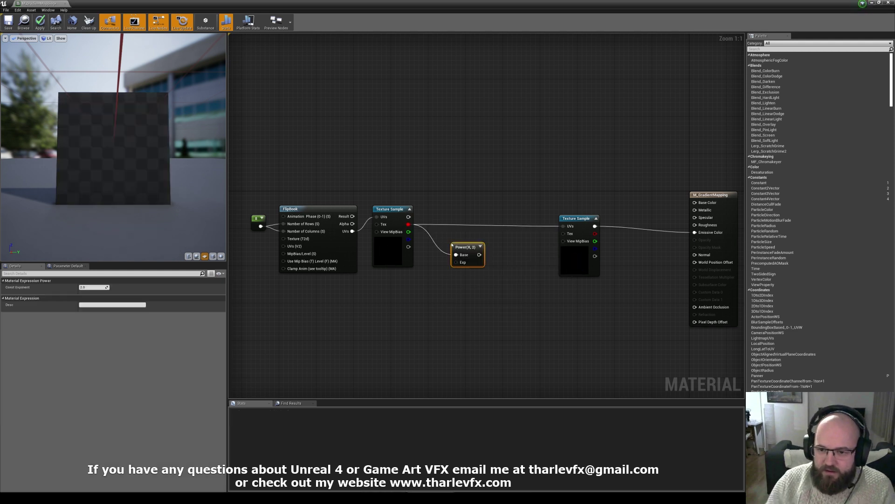
{"action": "left_click_drag", "start_coordinate": [484, 250], "coordinate": [563, 226]}
- Add a scalar parameter named Contrast and connect it to the Power node's Exp input
{"action": "left_click", "coordinate": [404, 276]}
{"action": "left_click", "coordinate": [376, 275]}
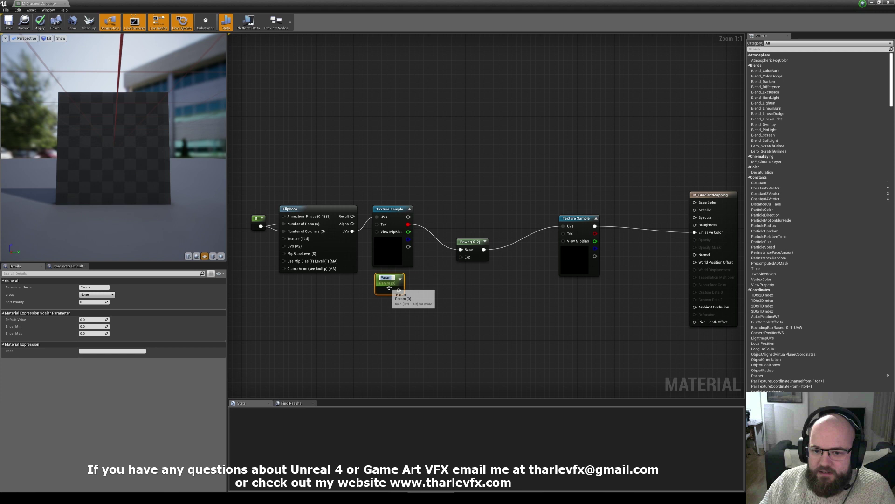
{"action": "type", "text": "Contrast"}
{"action": "key", "text": "Return"}
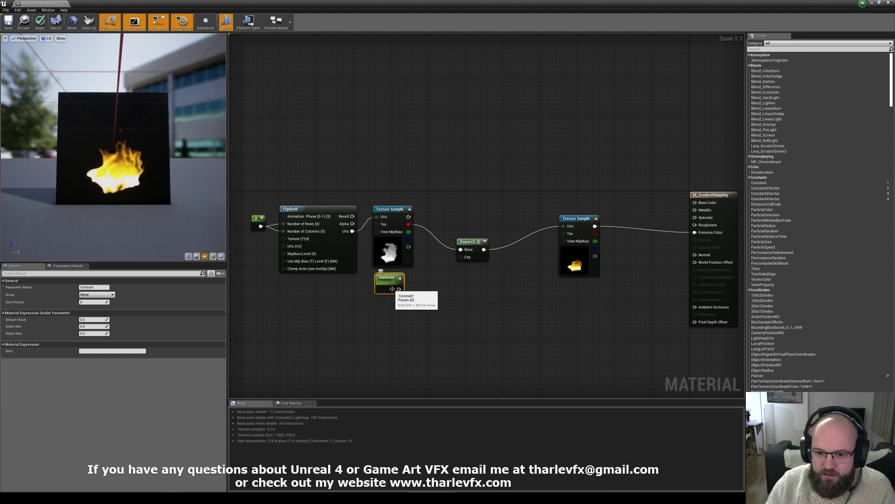
{"action": "left_click_drag", "start_coordinate": [399, 289], "coordinate": [460, 257]}
{"action": "left_click", "coordinate": [462, 275]}
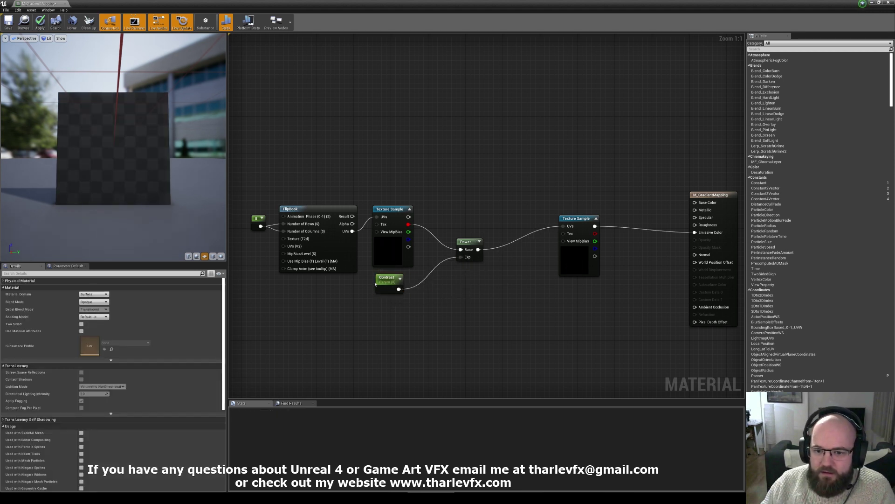
- Set the Contrast parameter's default value to 1
{"action": "left_click", "coordinate": [392, 283]}
{"action": "left_click", "coordinate": [89, 320]}
{"action": "type", "text": "1"}
{"action": "key", "text": "Return"}
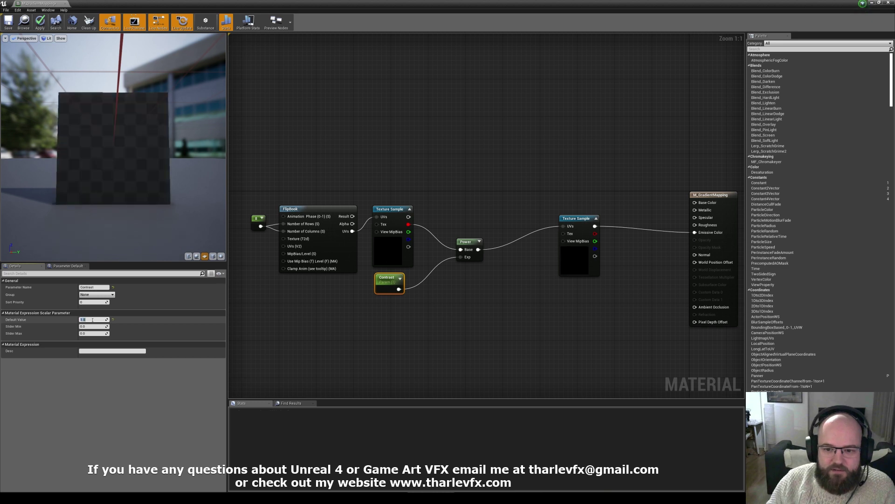
{"action": "left_click", "coordinate": [457, 299]}
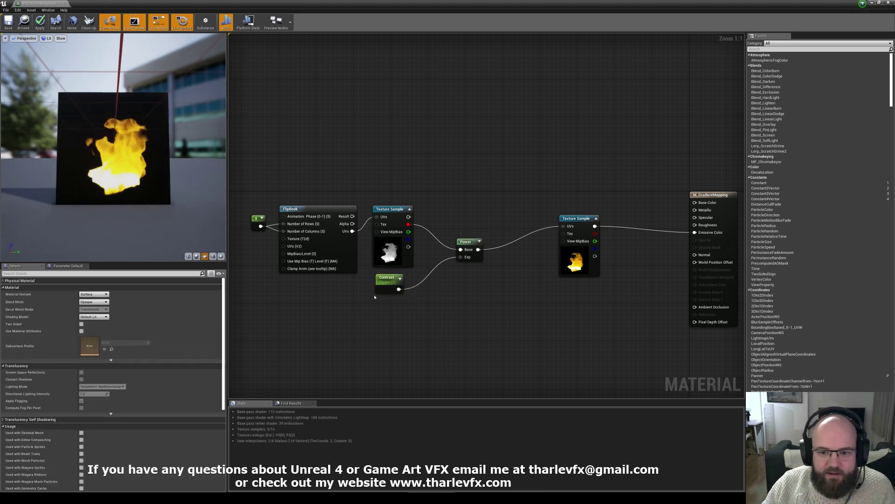
- Try a default value of 2 and a still higher one for the Contrast parameter, and nudge its node
{"action": "left_click", "coordinate": [389, 284]}
{"action": "left_click", "coordinate": [93, 319]}
{"action": "type", "text": "2"}
{"action": "key", "text": "Return"}
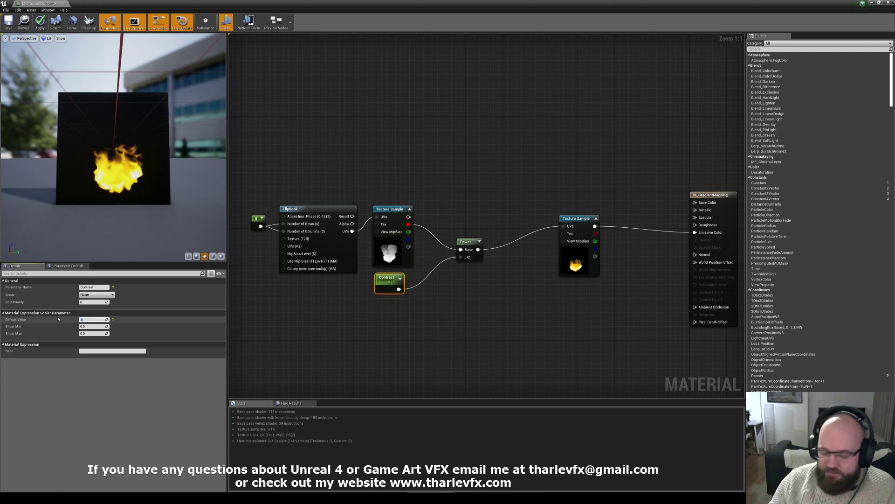
{"action": "key", "text": "Return"}
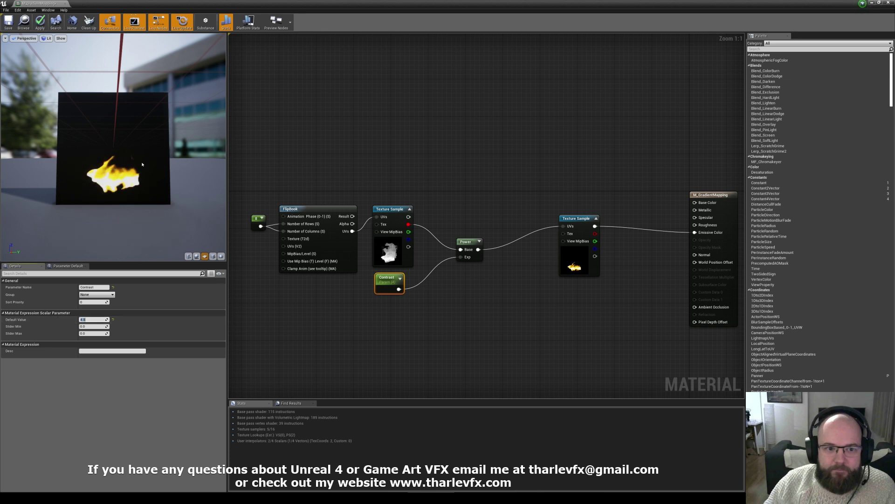
{"action": "mouse_move", "coordinate": [390, 283]}
{"action": "left_mouse_down"}
{"action": "mouse_move", "coordinate": [404, 320]}
{"action": "mouse_move", "coordinate": [396, 285]}
{"action": "left_mouse_up"}
{"action": "left_click", "coordinate": [426, 309]}
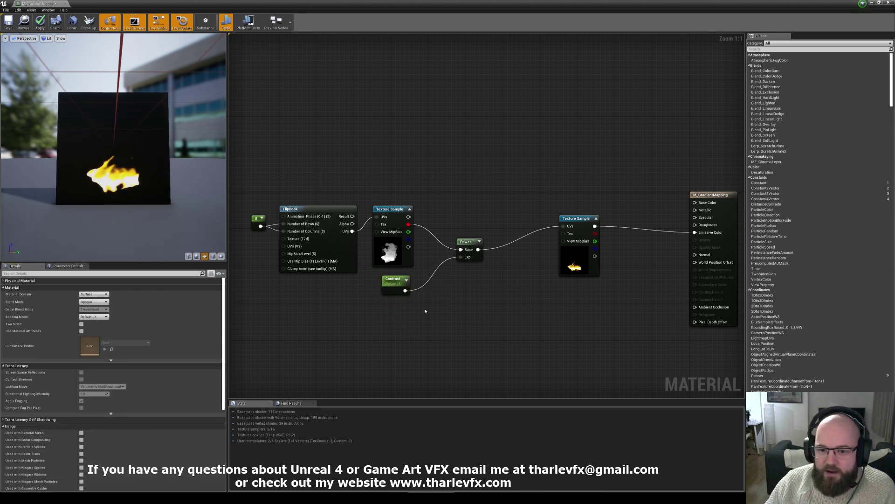
- Try a low default value of 0.5 for the Contrast parameter
{"action": "left_click", "coordinate": [397, 287]}
{"action": "left_click", "coordinate": [101, 320]}
{"action": "type", "text": "0"}
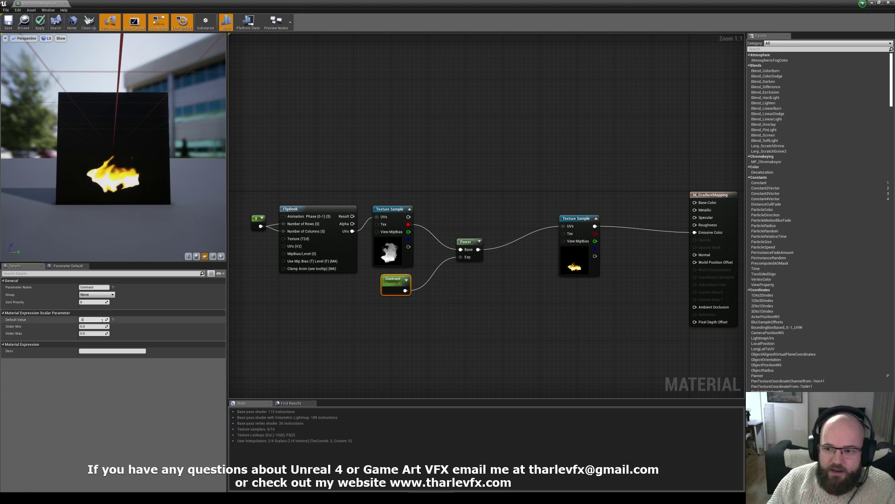
{"action": "type", "text": ".9"}
{"action": "key", "text": "Return"}
{"action": "left_click", "coordinate": [412, 206]}
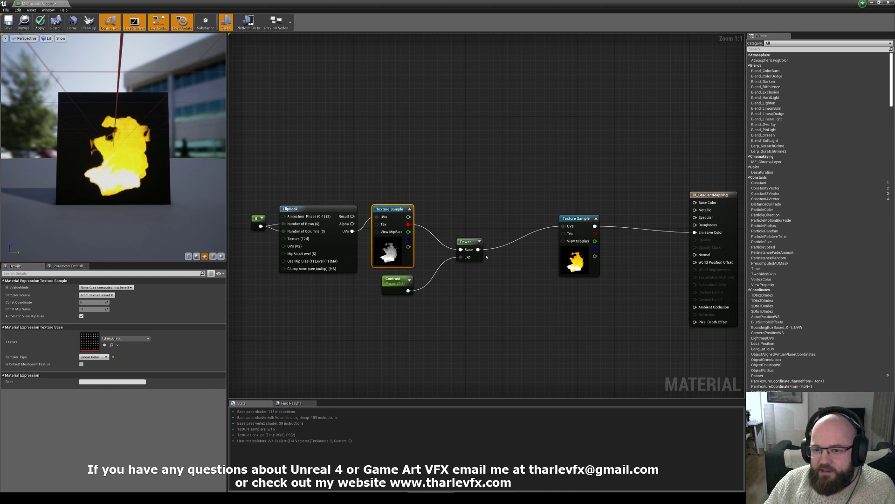
- Reset the Contrast parameter's default value to 1, then raise it to 2
{"action": "left_click", "coordinate": [396, 291]}
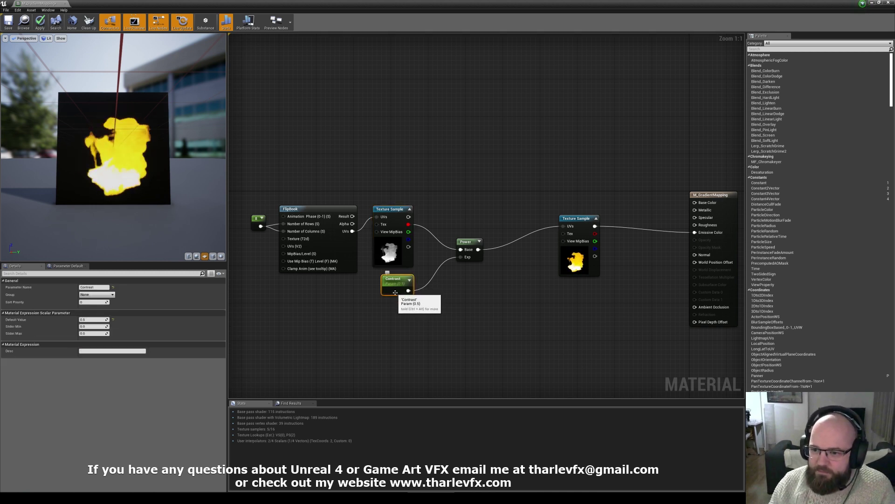
{"action": "left_click", "coordinate": [98, 320]}
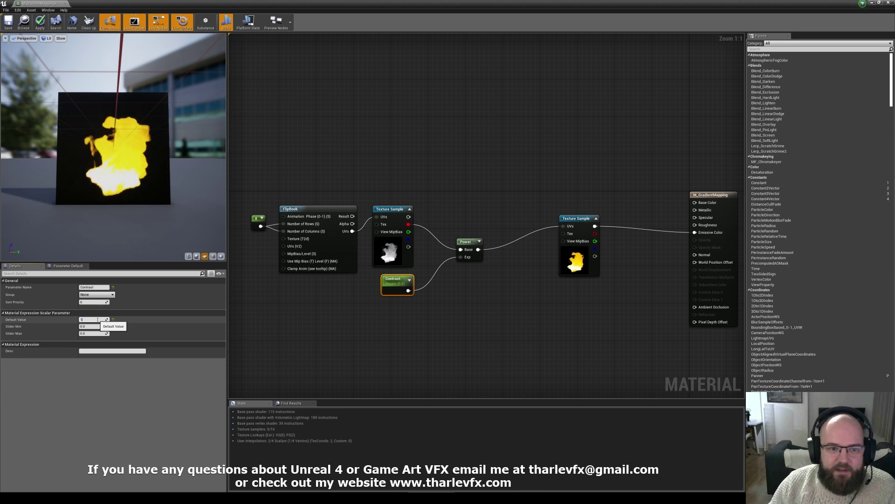
{"action": "key", "text": "Return"}
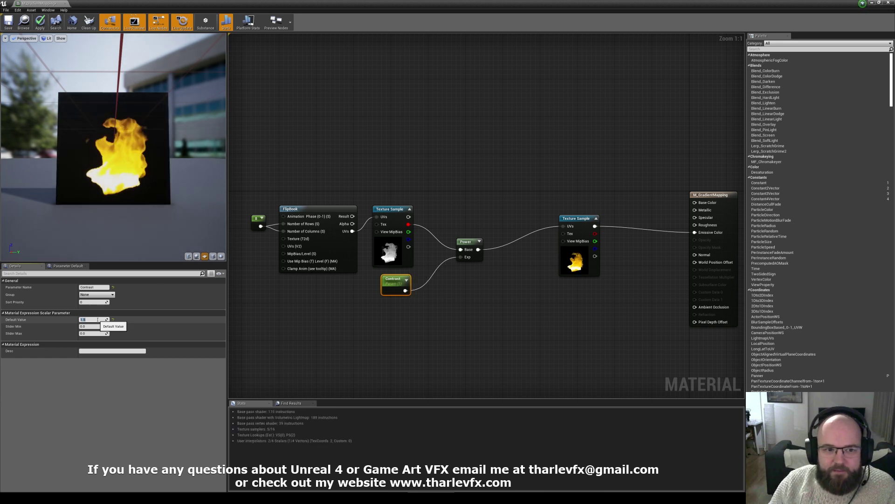
{"action": "type", "text": "7"}
{"action": "key", "text": "Return"}
- Insert a Multiply node between the Power node and the gradient Texture Sample's UVs
{"action": "left_click_drag", "start_coordinate": [467, 242], "coordinate": [563, 226]}
{"action": "left_click", "coordinate": [495, 256]}
{"action": "key", "text": "m"}
{"action": "left_click", "coordinate": [491, 251]}
{"action": "left_click", "coordinate": [533, 220]}
{"action": "left_click_drag", "start_coordinate": [505, 254], "coordinate": [500, 251]}
- Add a scalar parameter named Intensity and connect it to the Multiply node's B input
{"action": "left_click", "coordinate": [438, 289]}
{"action": "key", "text": "s"}
{"action": "left_click", "coordinate": [435, 285]}
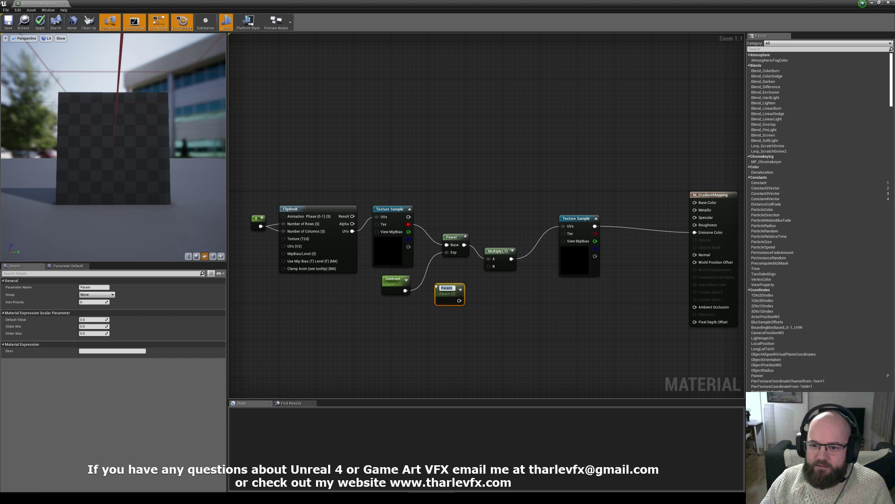
{"action": "type", "text": "Inte"}
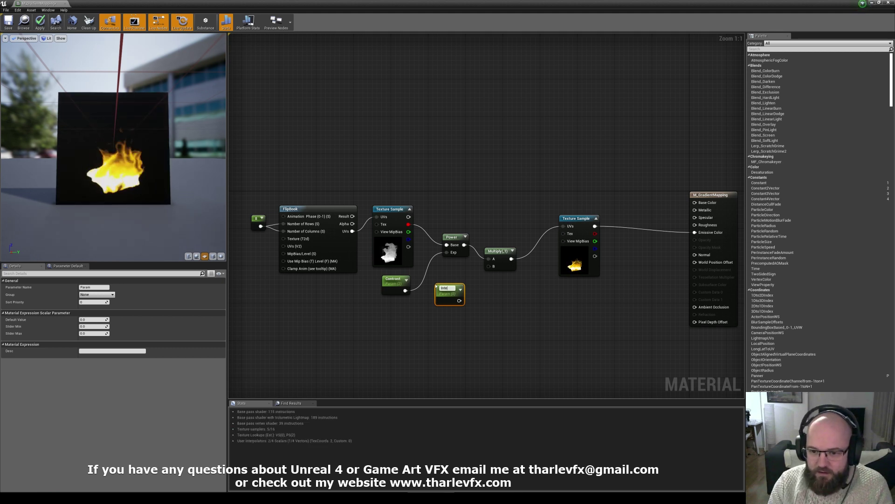
{"action": "type", "text": "nsity"}
{"action": "key", "text": "Return"}
{"action": "left_click_drag", "start_coordinate": [461, 301], "coordinate": [489, 267]}
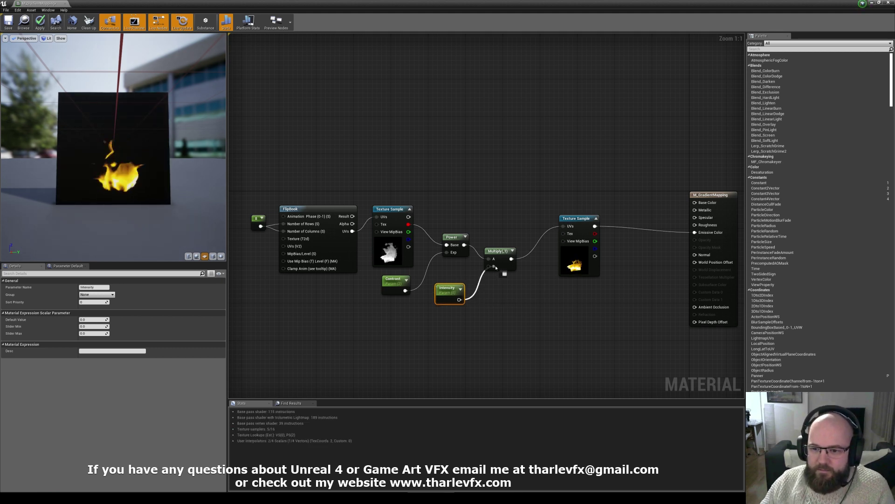
- Raise the Intensity parameter's default value in stages from 1 through 3 and 4 up to 10
{"action": "left_click", "coordinate": [99, 319]}
{"action": "type", "text": "1"}
{"action": "key", "text": "Return"}
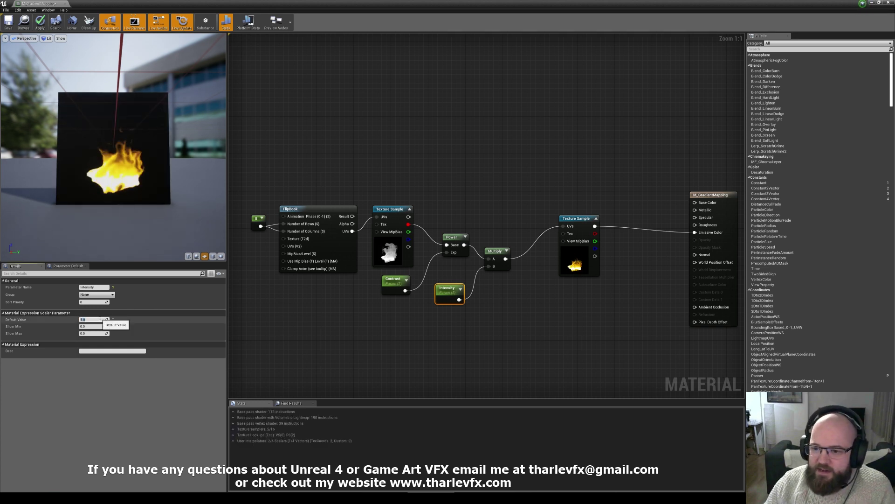
{"action": "key", "text": "Return"}
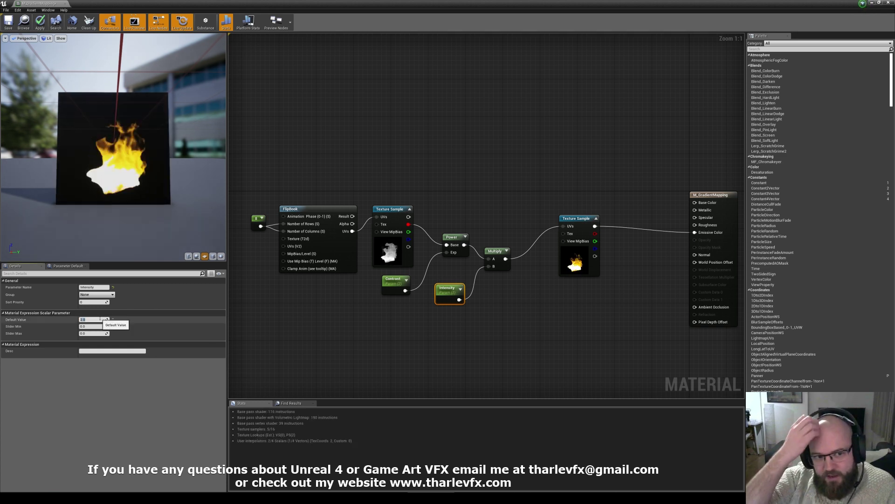
{"action": "type", "text": "3"}
{"action": "key", "text": "Return"}
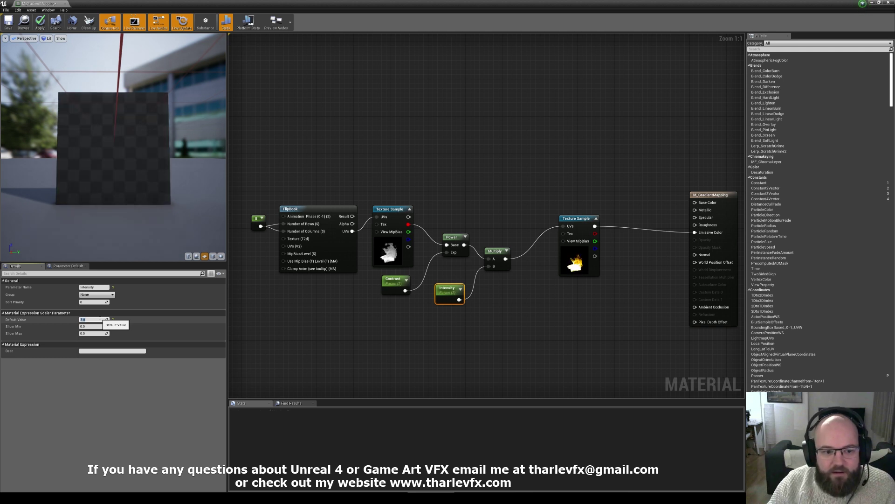
{"action": "type", "text": "4"}
{"action": "key", "text": "Return"}
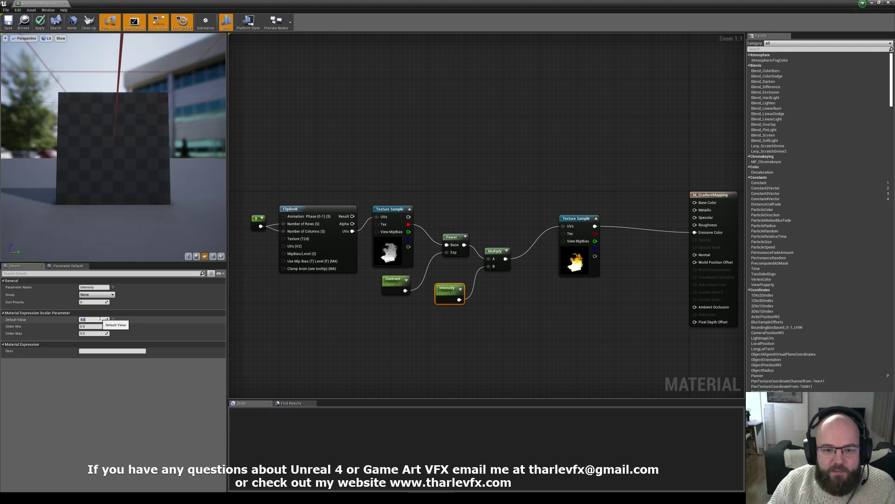
{"action": "type", "text": "10"}
{"action": "key", "text": "Return"}
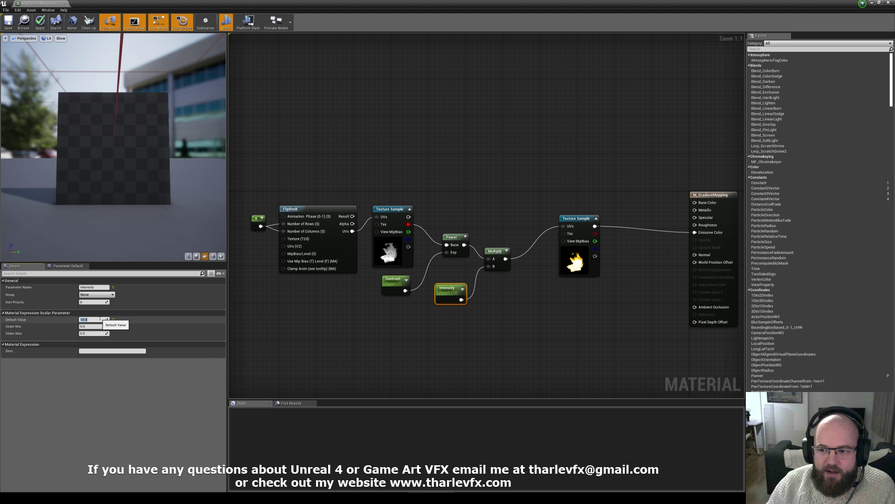
{"action": "left_click", "coordinate": [536, 269]}
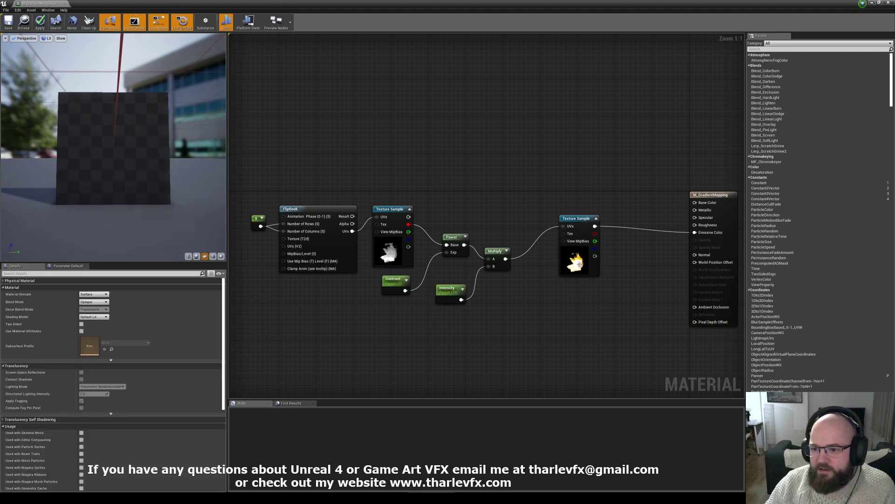
- Insert a Multiply node between the gradient Texture Sample's output and the material's Emissive Color input
{"action": "left_click_drag", "start_coordinate": [578, 265], "coordinate": [555, 265]}
{"action": "left_click", "coordinate": [561, 285]}
{"action": "key", "text": "m"}
{"action": "left_click", "coordinate": [607, 261]}
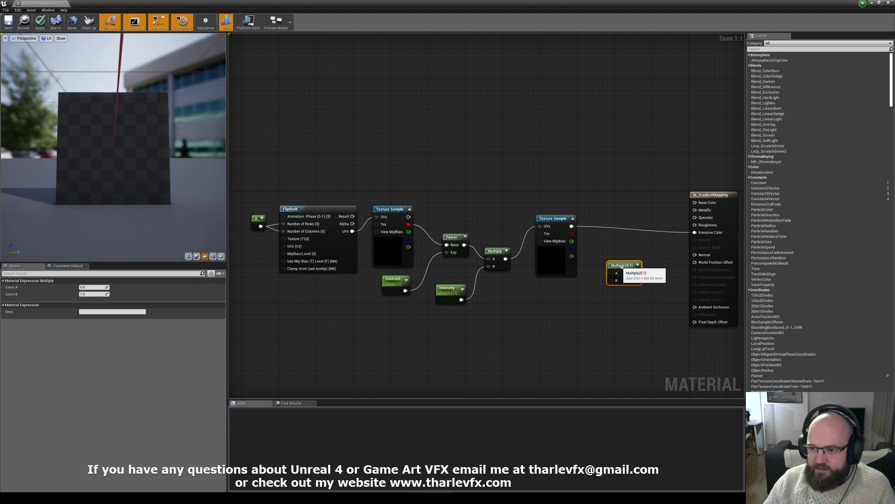
{"action": "left_click_drag", "start_coordinate": [622, 266], "coordinate": [624, 261]}
{"action": "left_click_drag", "start_coordinate": [572, 226], "coordinate": [695, 232]}
- Add a scalar parameter named Emissive and connect it to the new Multiply node's B input
{"action": "left_click", "coordinate": [550, 286]}
{"action": "type", "text": "Em"}
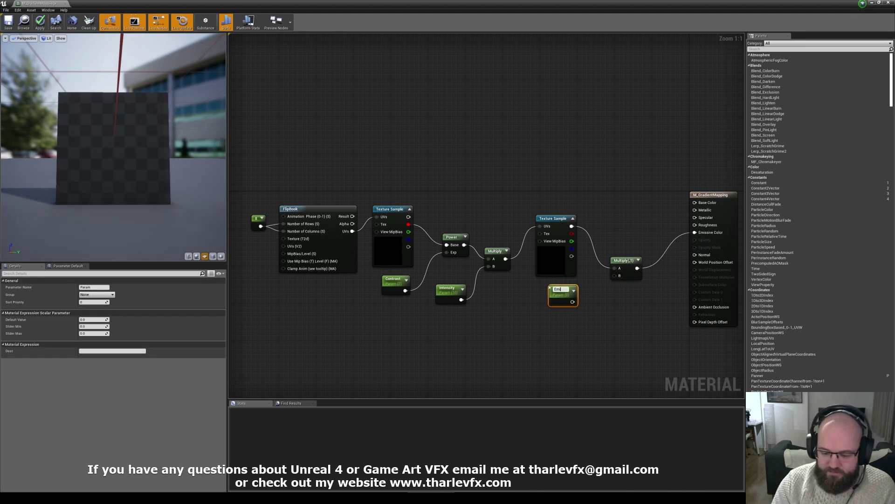
{"action": "type", "text": "issive"}
{"action": "key", "text": "Return"}
{"action": "left_click_drag", "start_coordinate": [573, 301], "coordinate": [620, 275]}
{"action": "left_click_drag", "start_coordinate": [496, 194], "coordinate": [303, 350]}
{"action": "left_click", "coordinate": [309, 349]}
- Set the Emissive parameter's default value to 1, then raise it to 10
{"action": "left_click", "coordinate": [562, 293]}
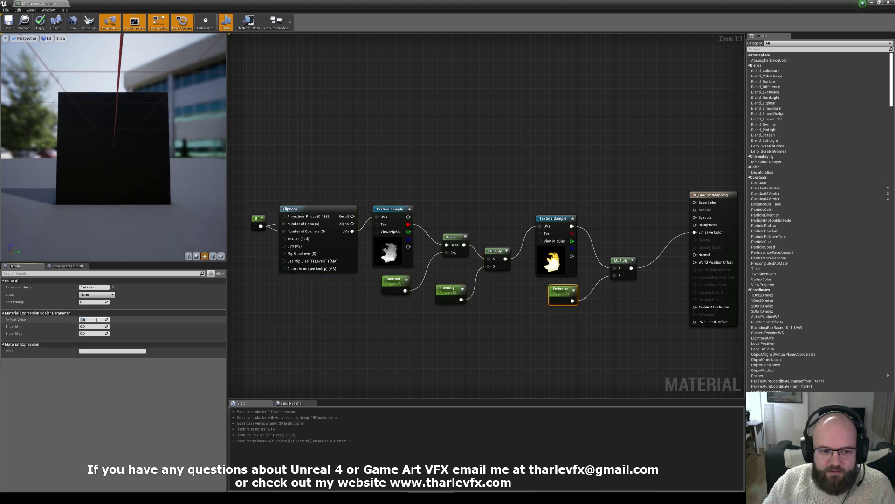
{"action": "type", "text": "1"}
{"action": "key", "text": "Return"}
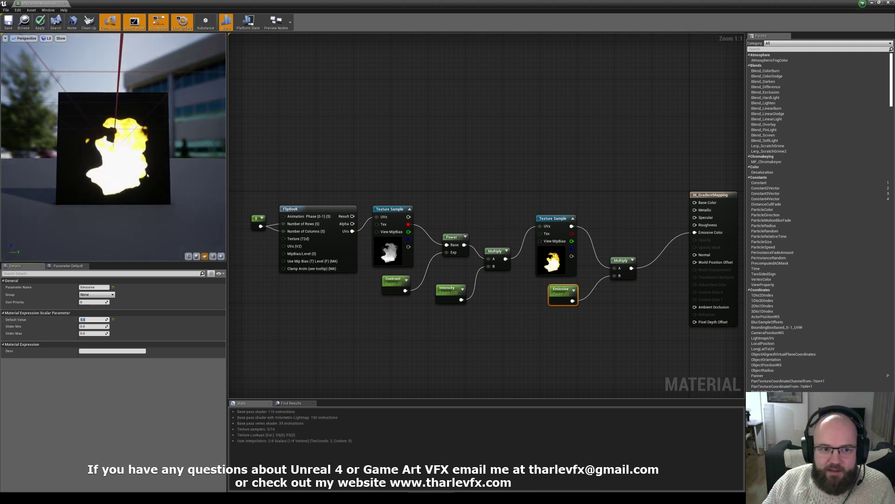
{"action": "key", "text": "Return"}
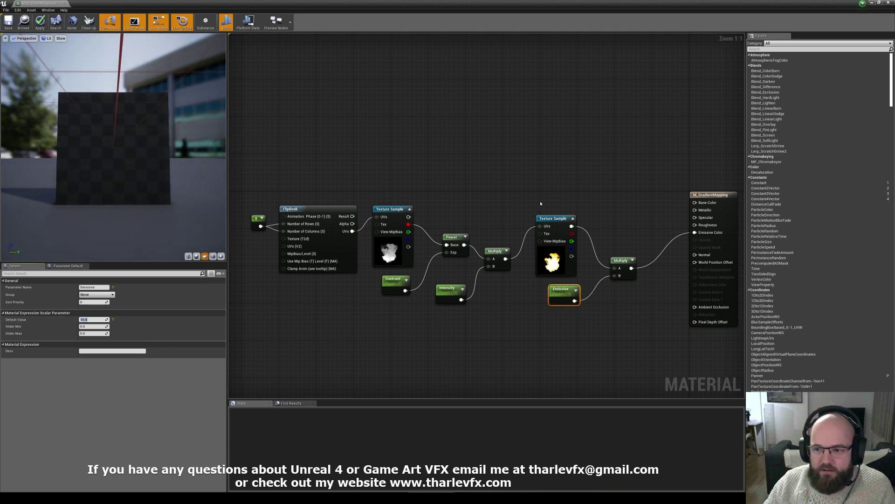
- Lower the Intensity parameter's default value to 2
{"action": "left_click", "coordinate": [452, 294]}
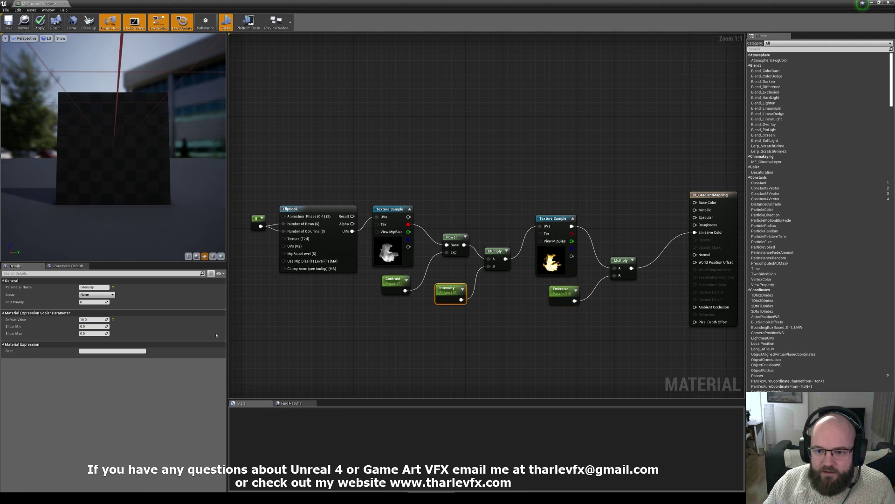
{"action": "left_click", "coordinate": [94, 320]}
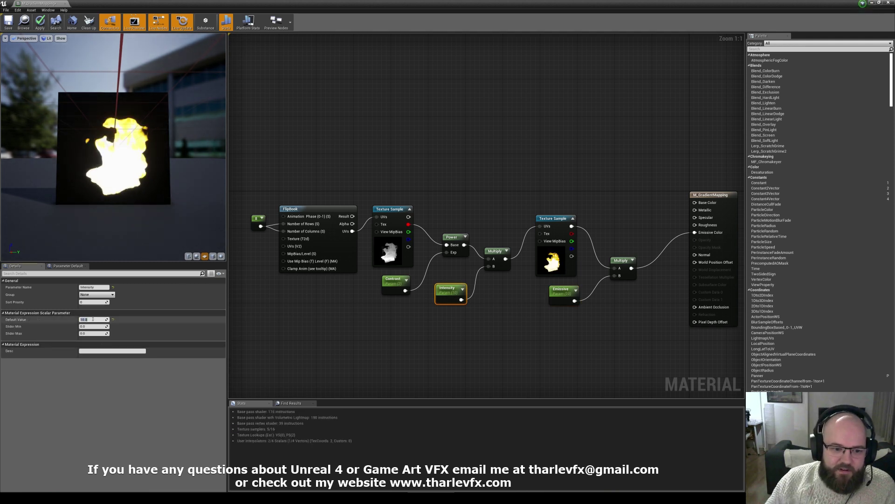
{"action": "type", "text": "2"}
{"action": "key", "text": "Return"}
{"action": "left_click", "coordinate": [505, 168]}
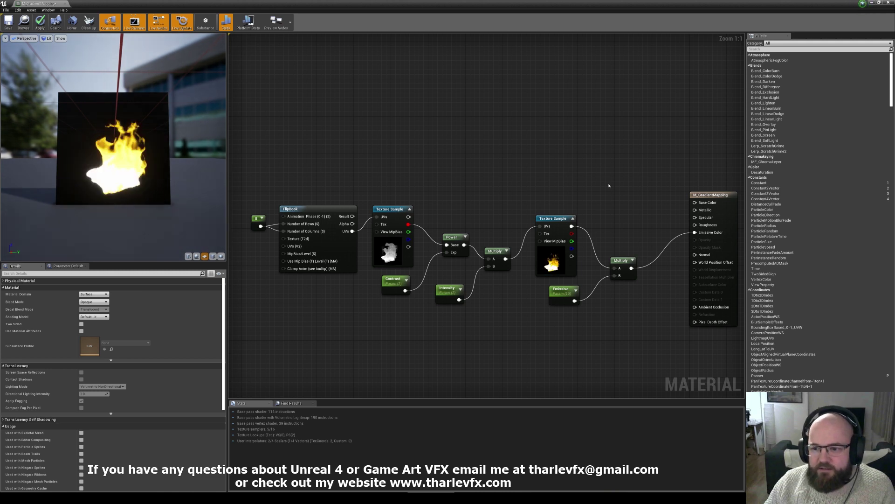
- Replace the gradient Texture Sample's fire texture with T_Gradient_Lightning
{"action": "left_click", "coordinate": [539, 219]}
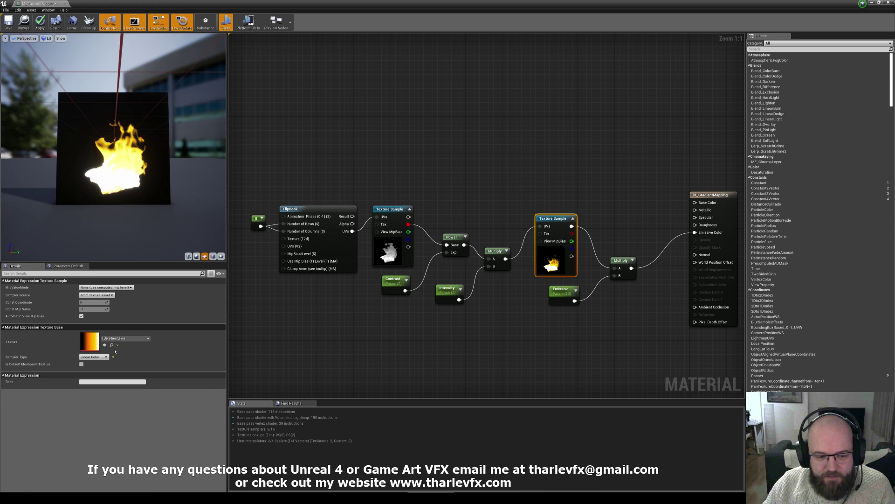
{"action": "left_click", "coordinate": [140, 338]}
{"action": "left_click", "coordinate": [138, 313]}
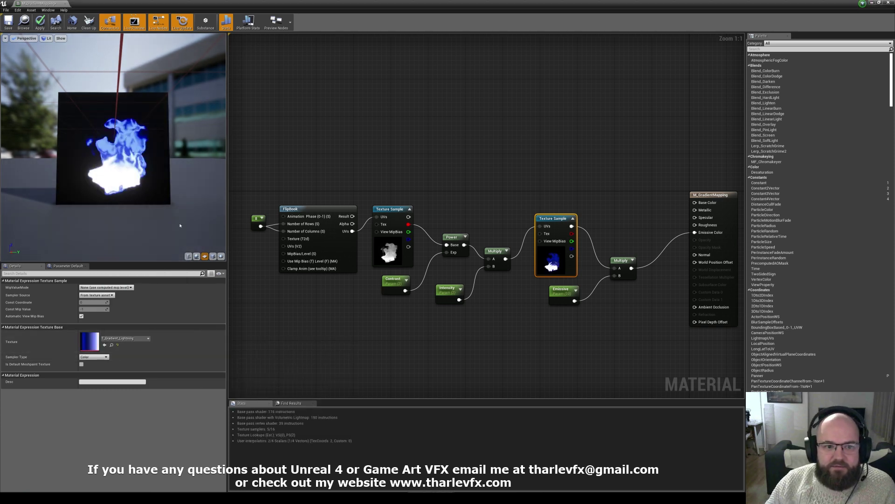
- Try a default value of 0.5 for the Intensity parameter, then set it to 1
{"action": "left_click", "coordinate": [448, 289]}
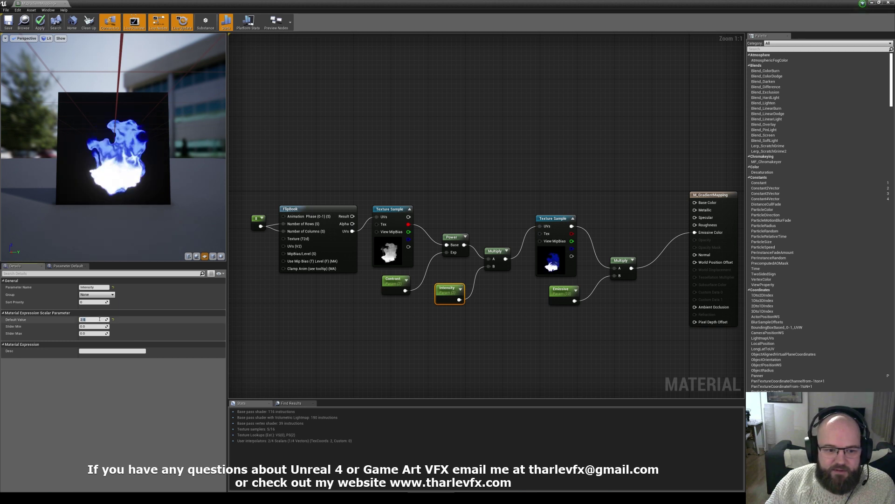
{"action": "type", "text": "0.5"}
{"action": "key", "text": "Return"}
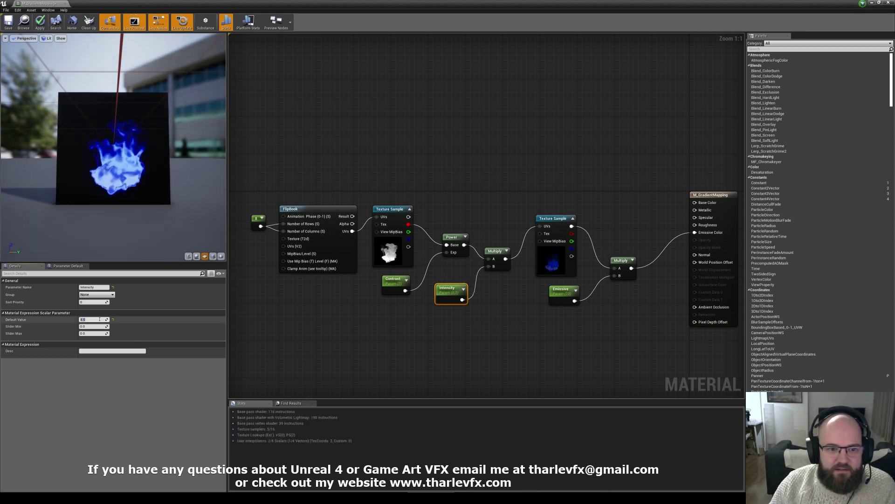
{"action": "type", "text": "1"}
{"action": "key", "text": "Return"}
- Set the Contrast parameter's default value to 0.5
{"action": "left_click", "coordinate": [394, 280]}
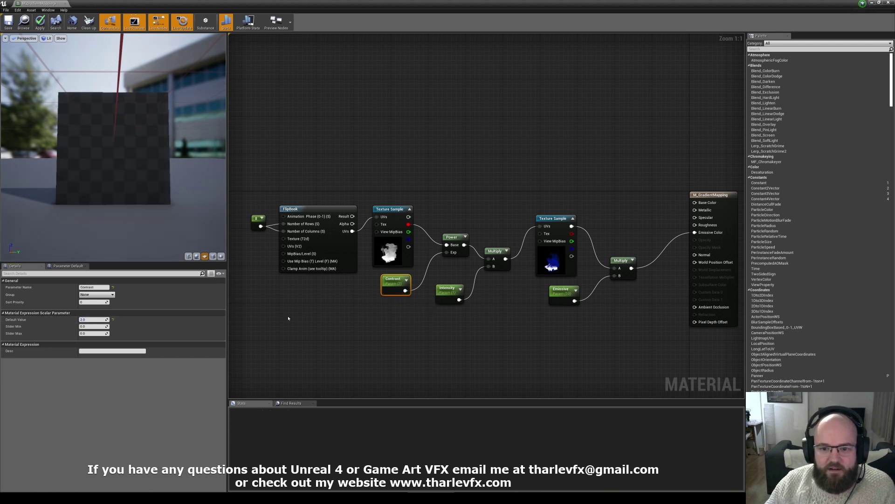
{"action": "left_click", "coordinate": [101, 320]}
{"action": "type", "text": "0.5"}
{"action": "key", "text": "Return"}
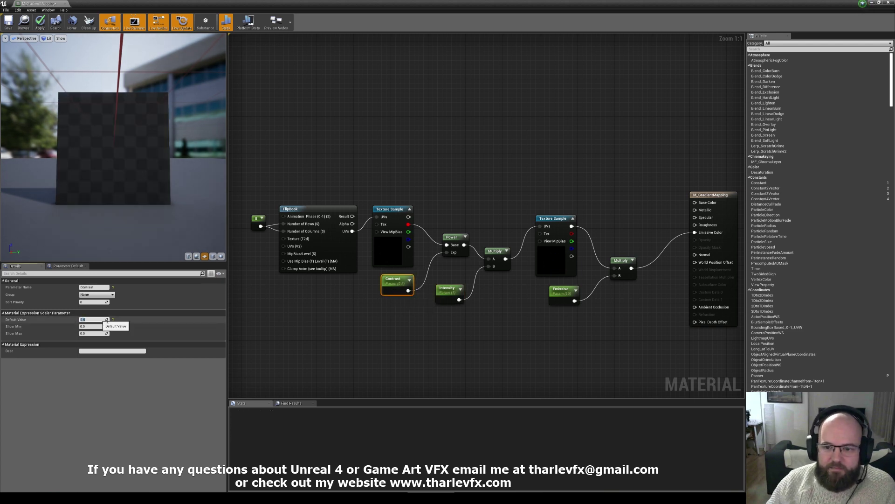
- Open the T_Gradient_Lightning texture from the gradient Texture Sample to view its color ramp, then return to the material graph
{"action": "left_click", "coordinate": [565, 216]}
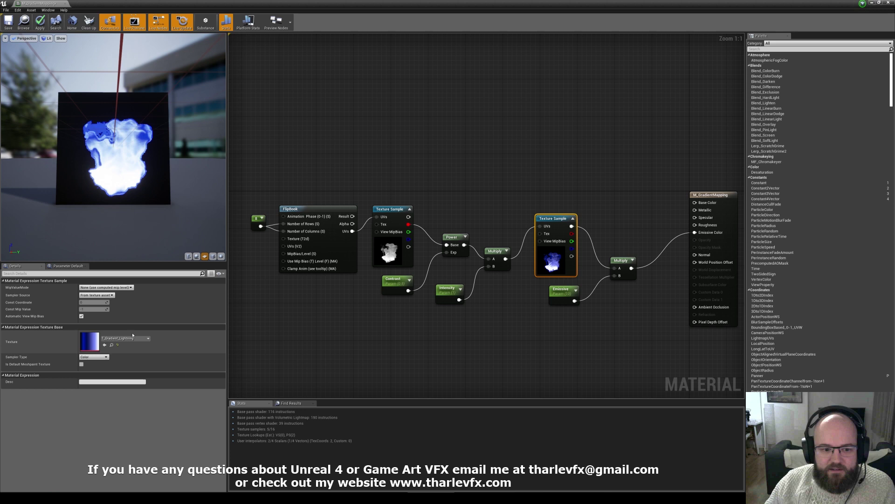
{"action": "double_click", "coordinate": [89, 341]}
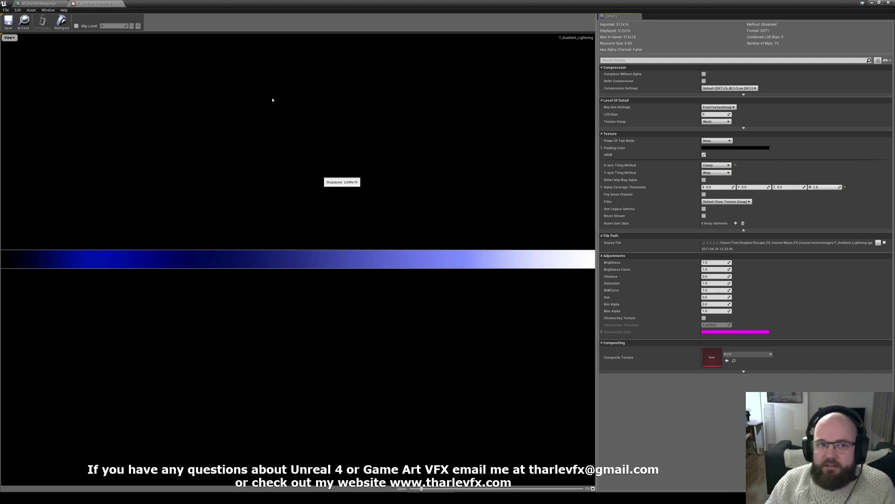
{"action": "left_click", "coordinate": [119, 3]}
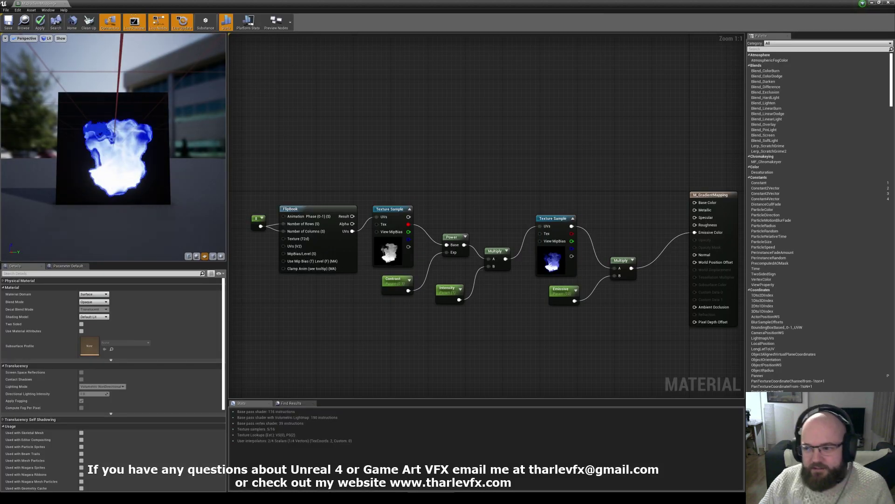
{"action": "right_click_drag", "start_coordinate": [423, 345], "coordinate": [426, 336]}
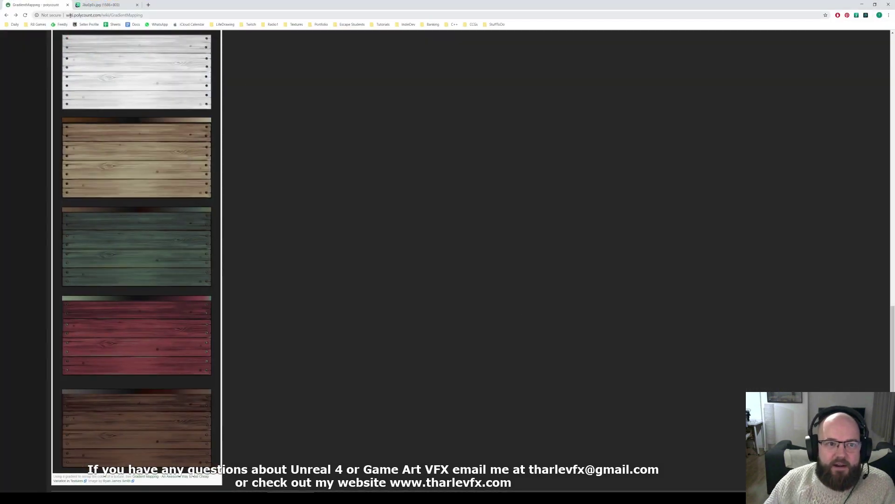
- In the browser, highlight GradientMapping in the Polycount wiki address and look over the page's recolored wood plank examples
{"action": "left_click", "coordinate": [136, 15]}
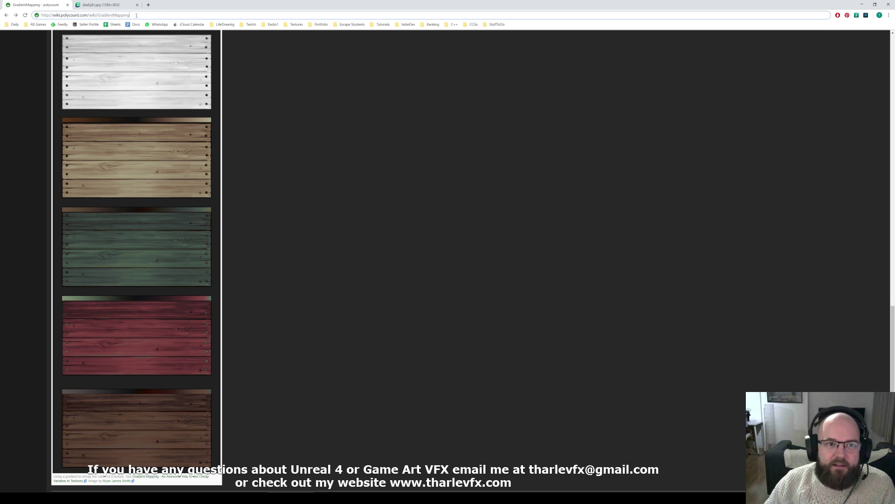
{"action": "left_click_drag", "start_coordinate": [117, 16], "coordinate": [130, 16]}
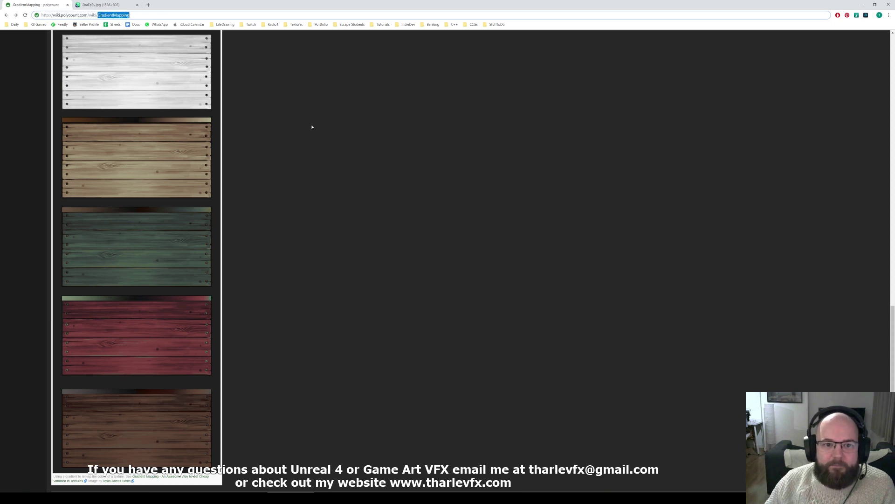
{"action": "left_click", "coordinate": [312, 126]}
{"action": "scroll", "coordinate": [177, 99], "scroll_direction": "up", "scroll_amount": 1}
{"action": "scroll", "coordinate": [140, 140], "scroll_direction": "down", "scroll_amount": 1}
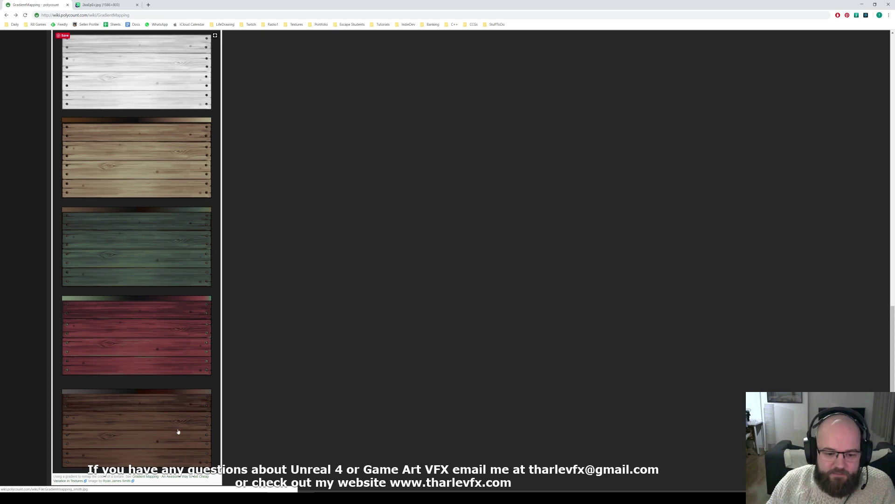
{"action": "scroll", "coordinate": [178, 432], "scroll_direction": "down", "scroll_amount": 2}
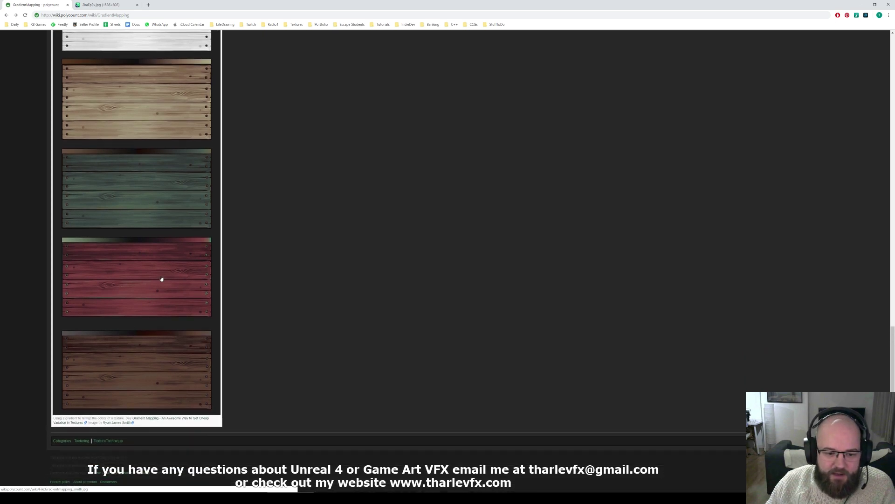
- Open the linked article "Gradient Mapping - An Awesome Way to Get Cheap Variation in Textures" and skim its example images
{"action": "left_click", "coordinate": [172, 419]}
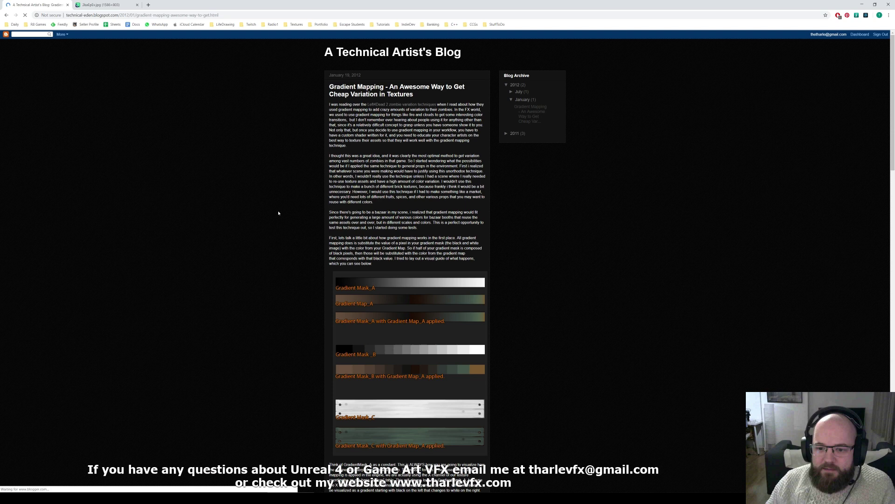
{"action": "scroll", "coordinate": [278, 213], "scroll_direction": "down", "scroll_amount": 15}
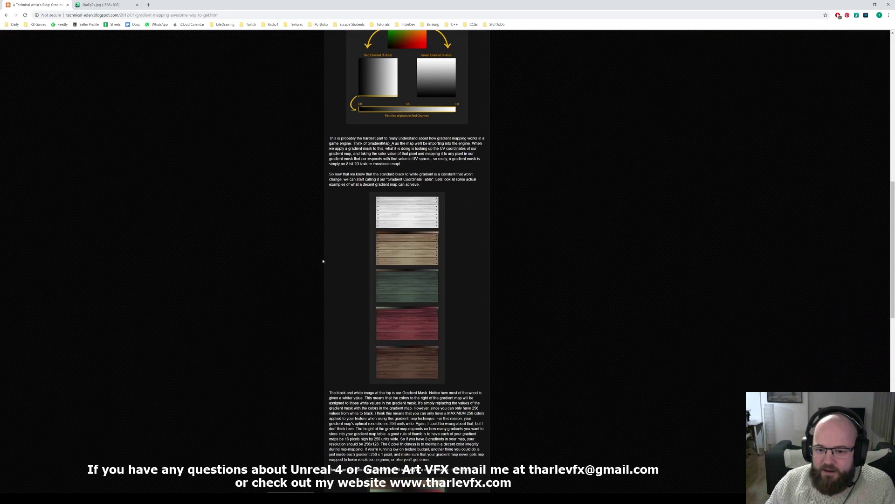
{"action": "scroll", "coordinate": [305, 266], "scroll_direction": "down", "scroll_amount": 8}
{"action": "scroll", "coordinate": [289, 279], "scroll_direction": "up", "scroll_amount": 17}
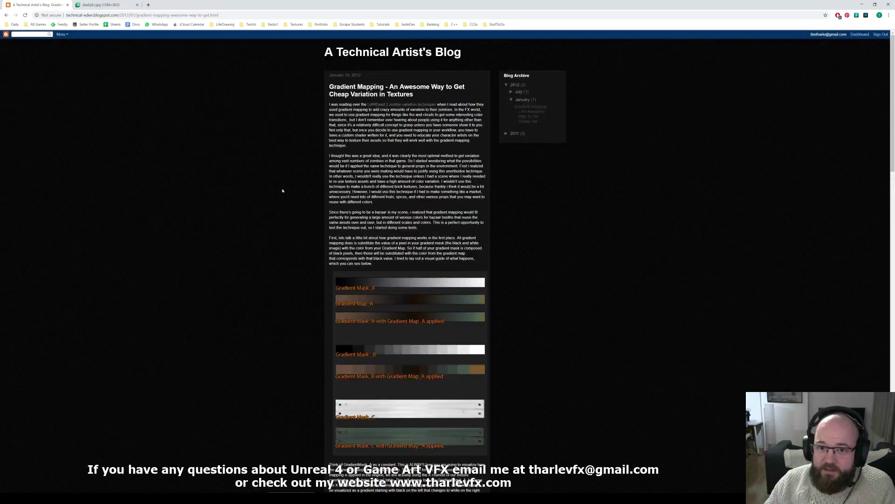
- Bring up the Bungie muzzle flash slide image and enlarge it to examine the Plasma Rifle gradient mapping example
{"action": "left_click", "coordinate": [132, 4]}
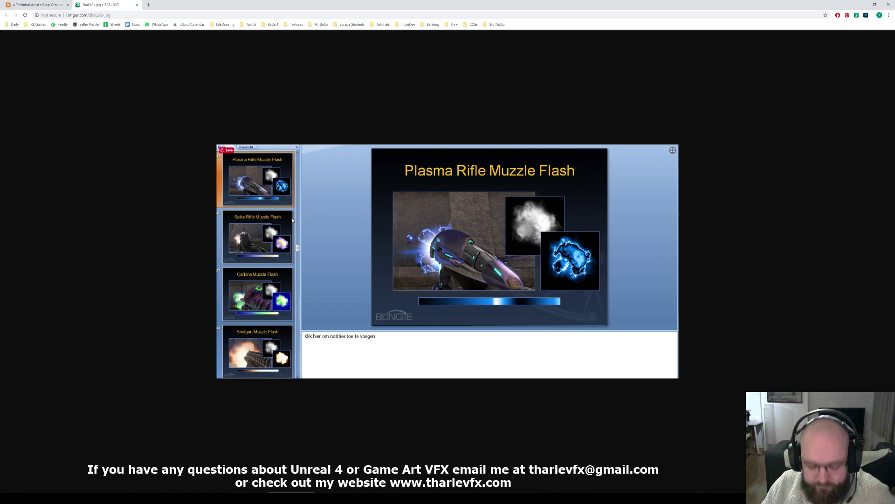
{"action": "scroll", "coordinate": [361, 246], "scroll_direction": "up", "scroll_amount": 2, "text": "ctrl"}
{"action": "scroll", "coordinate": [206, 169], "scroll_direction": "up", "scroll_amount": 2, "text": "ctrl"}
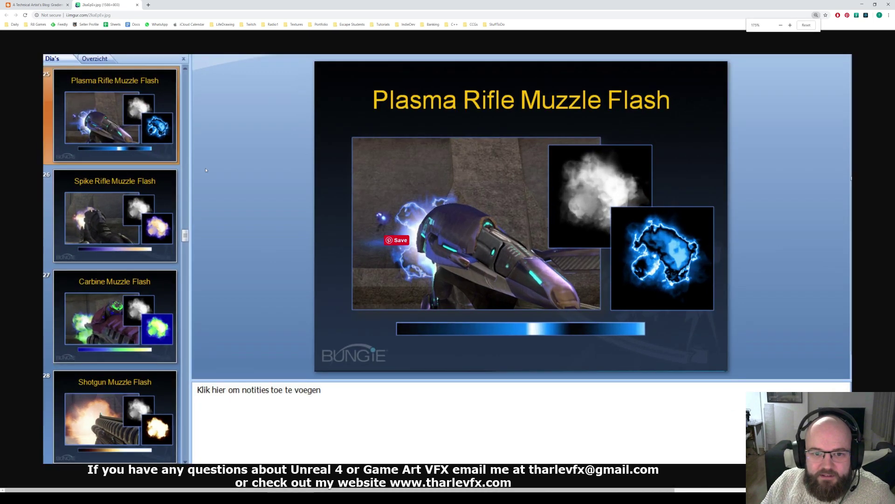